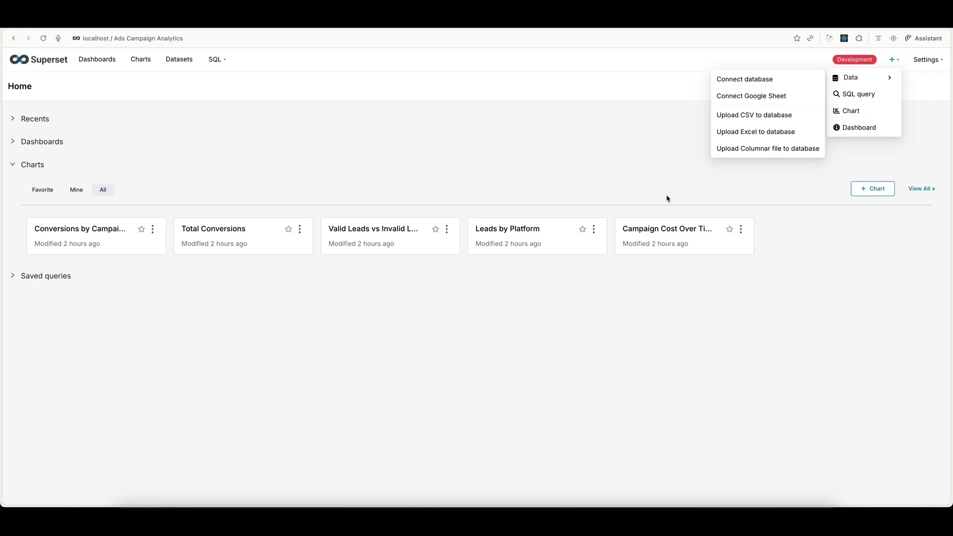
Step: Open the form for uploading a CSV file to a database
mouse_move(892, 64)
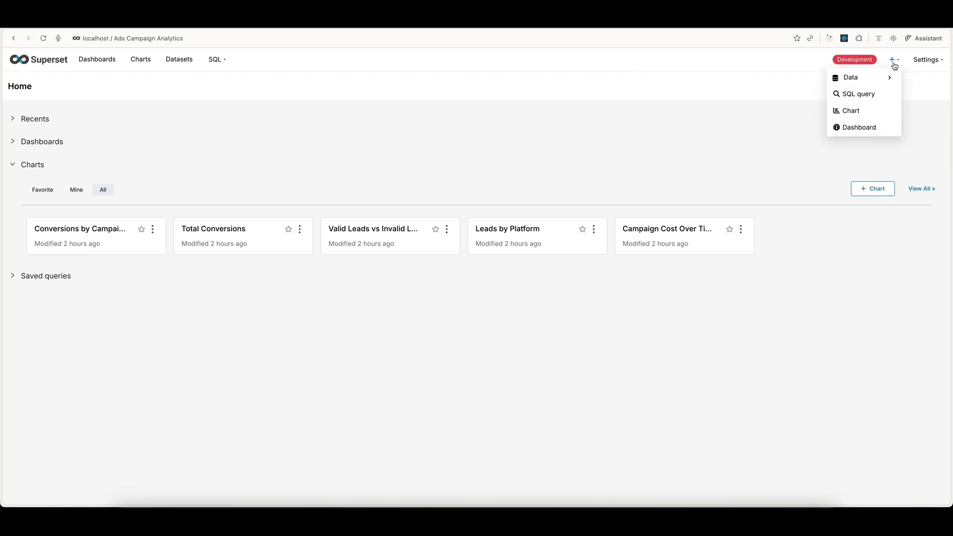
mouse_move(858, 78)
click(752, 113)
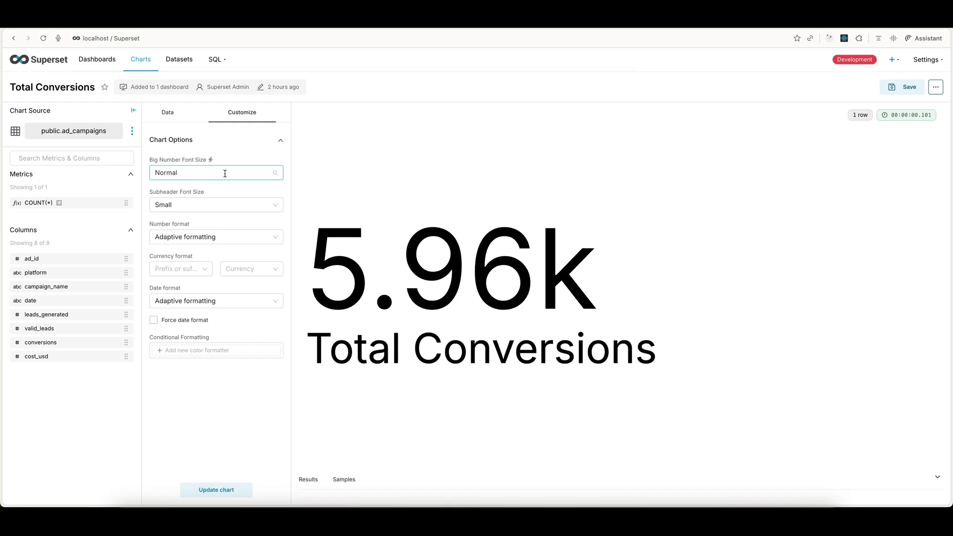
Step: Choose an option for the Big Number Font Size of the Total Conversions chart
click(255, 172)
click(201, 228)
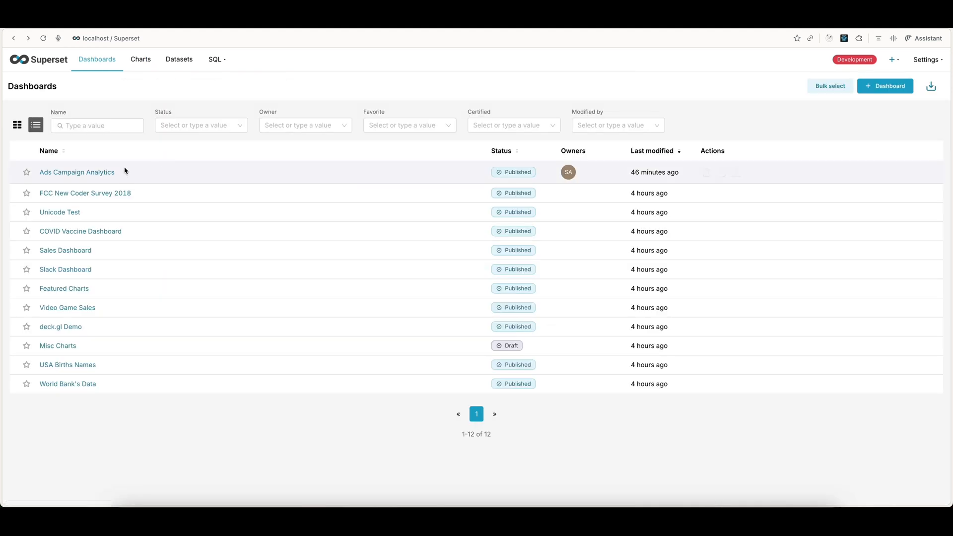
Step: Open the Ads Campaign Analytics dashboard, enter its edit mode and leave it by discarding
click(100, 175)
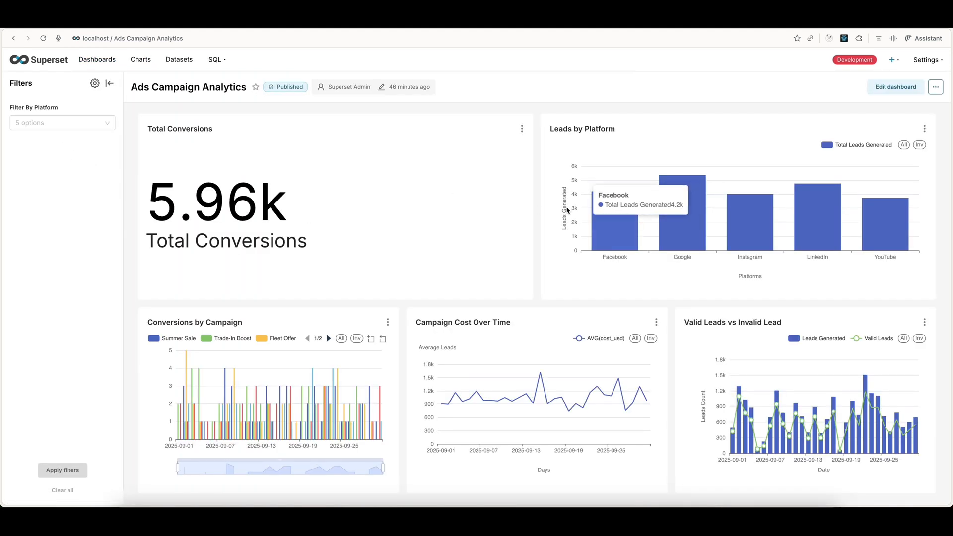
click(903, 91)
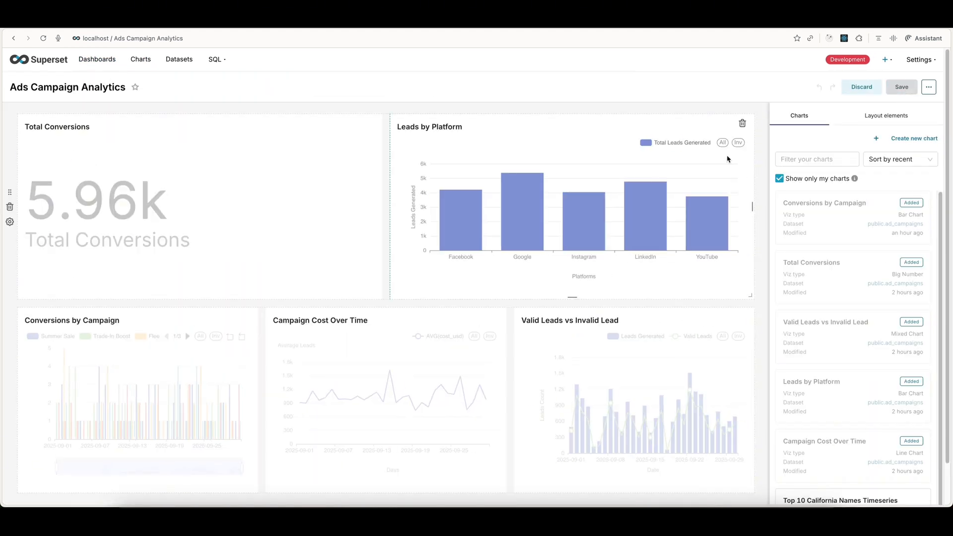
click(870, 88)
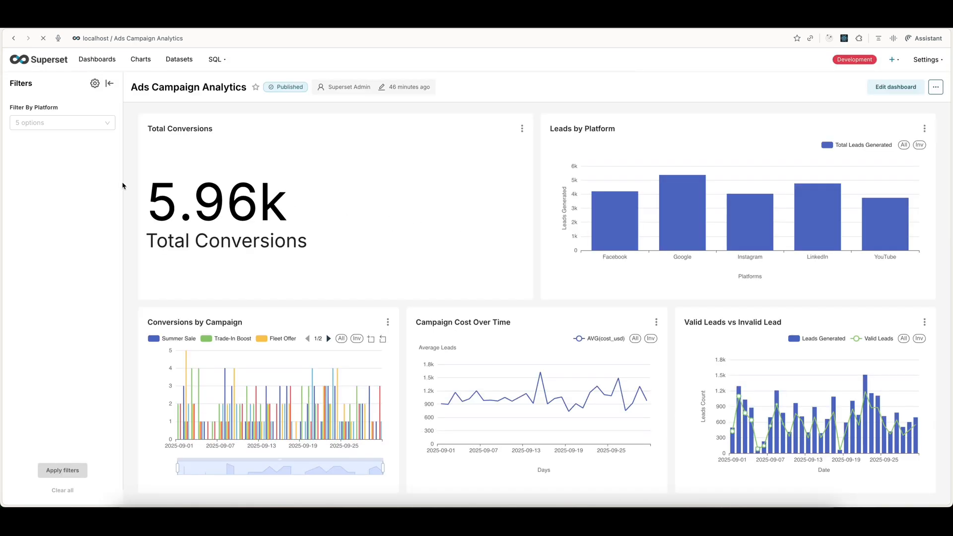
Step: Filter the Ads Campaign Analytics dashboard by the Facebook platform
click(62, 124)
click(32, 157)
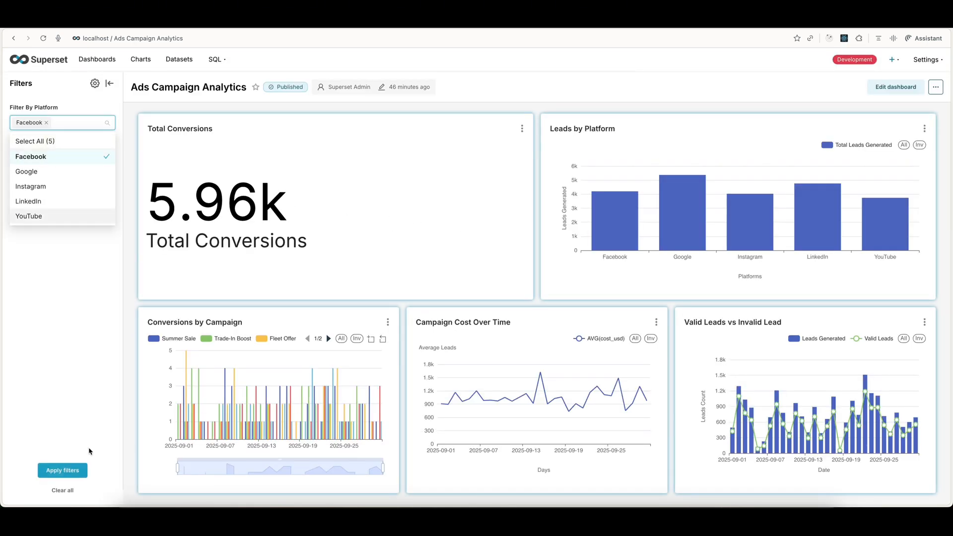
click(74, 470)
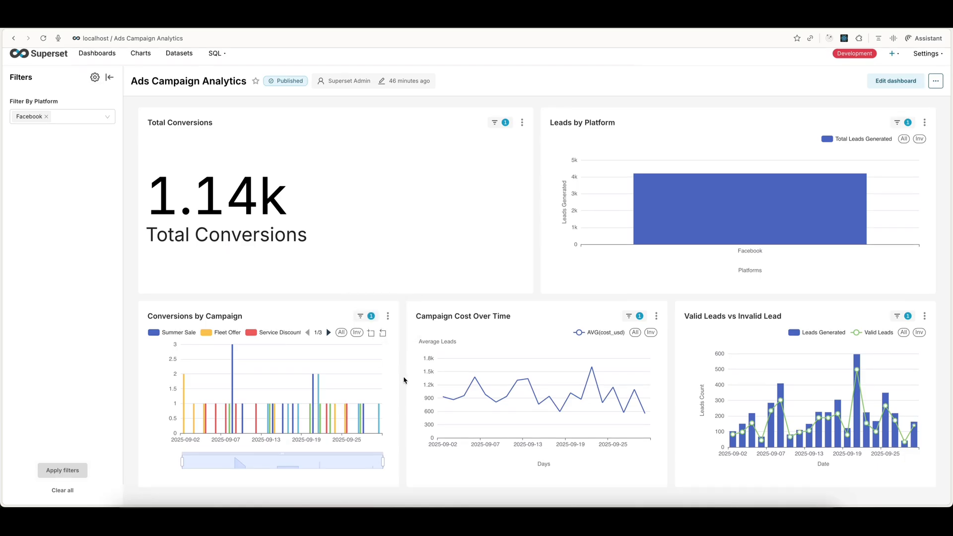
click(75, 122)
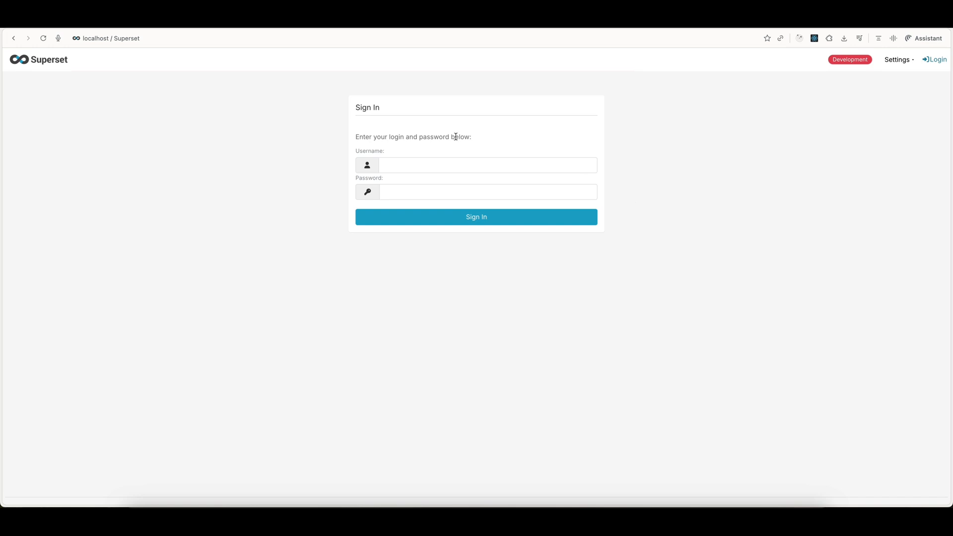
Step: Sign in with the account's username and password
click(491, 166)
text(admi)
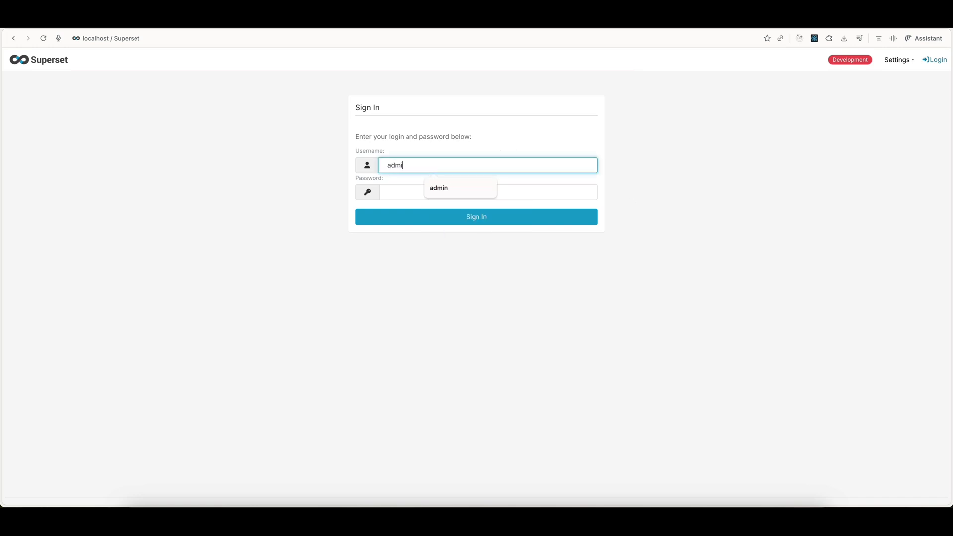
text(n)
key(Tab)
text(admi)
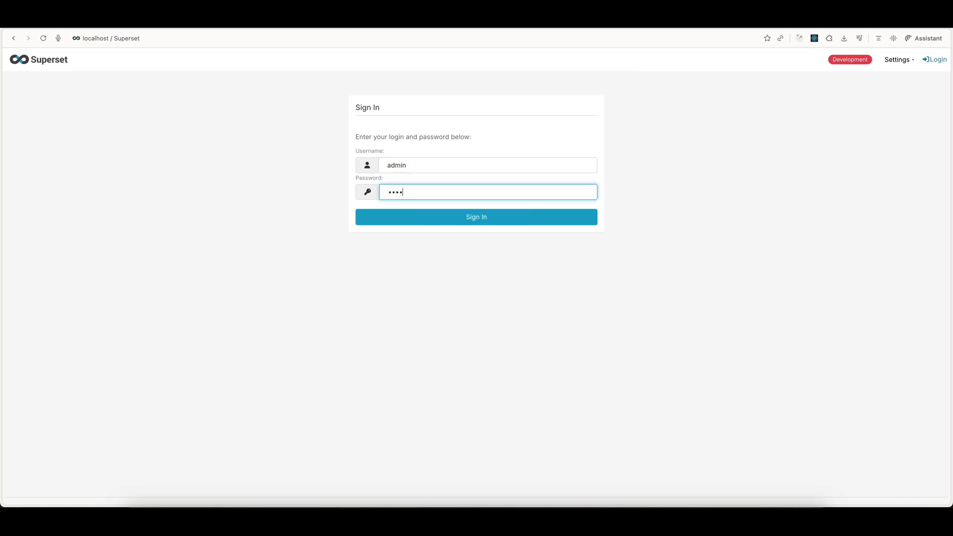
text(n)
key(Return)
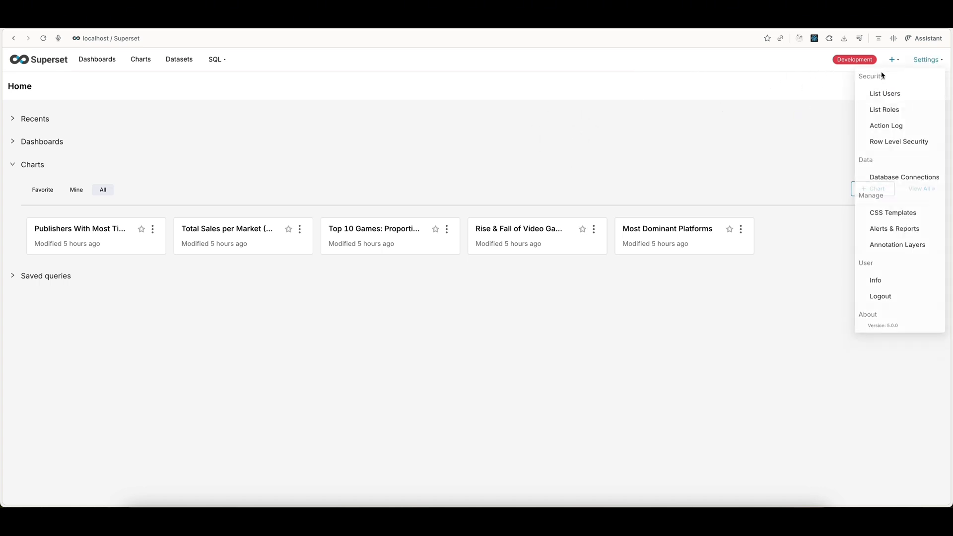
Step: Expand the recent items on the home page and try to start a CSV upload to the database
click(650, 124)
mouse_move(893, 61)
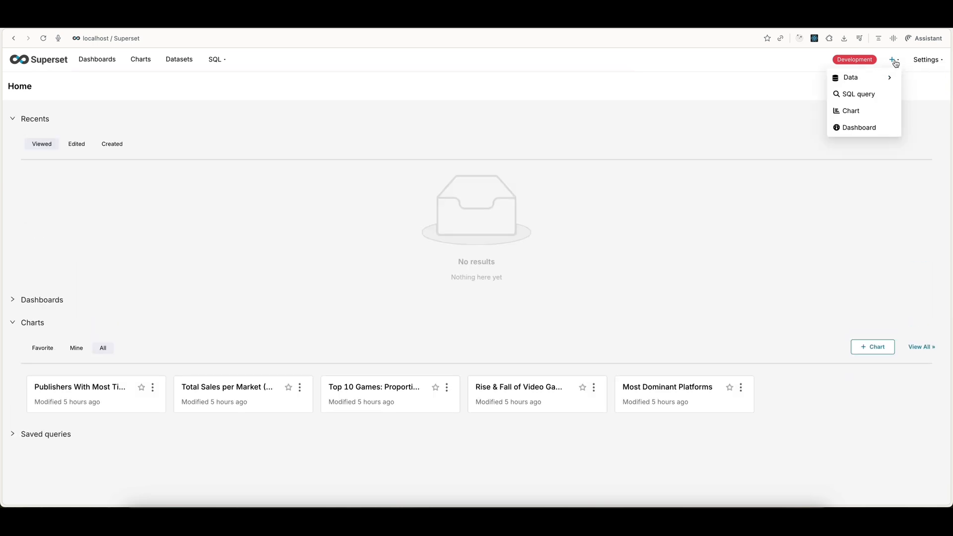
mouse_move(878, 80)
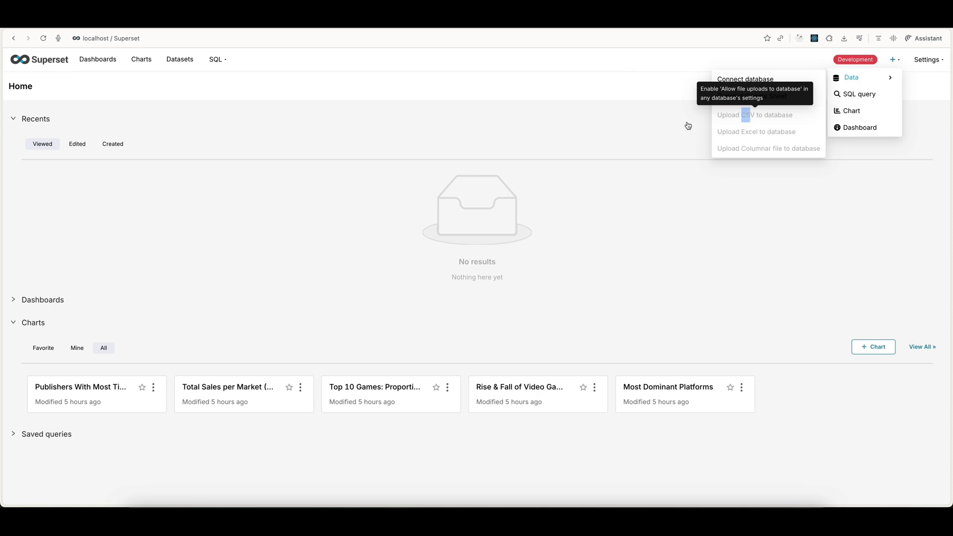
click(752, 121)
Step: Open the examples database connection for editing
mouse_move(914, 59)
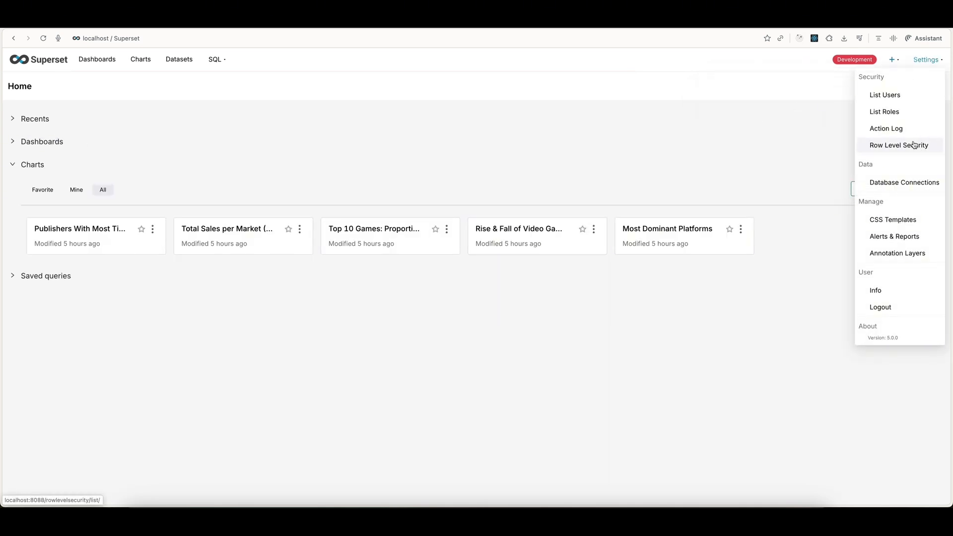
click(892, 183)
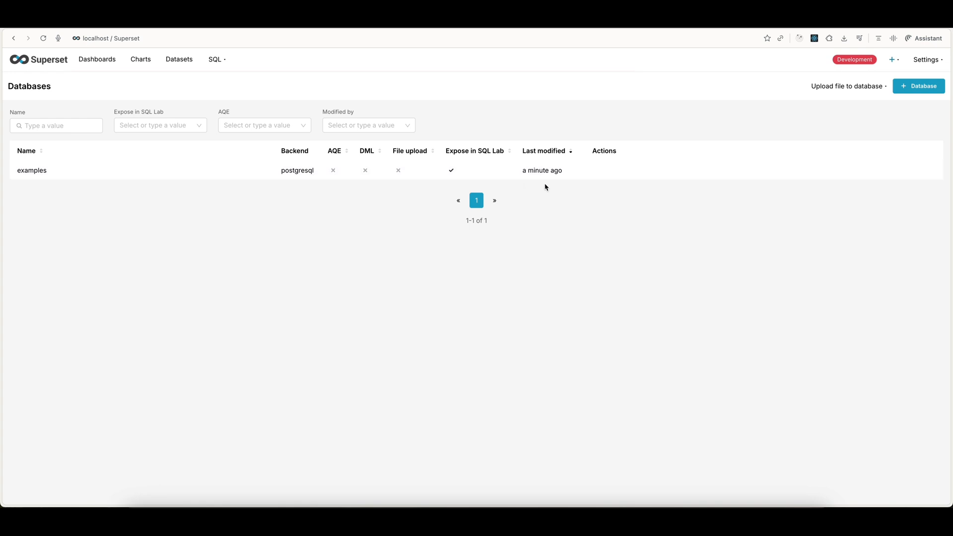
click(627, 171)
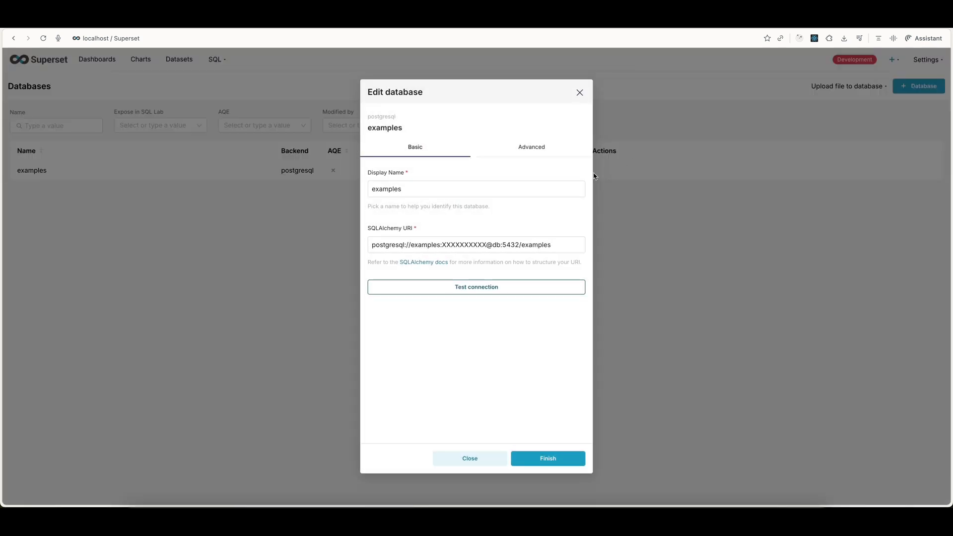
Step: Allow file uploads in the advanced security settings of the examples database and save the connection
click(527, 150)
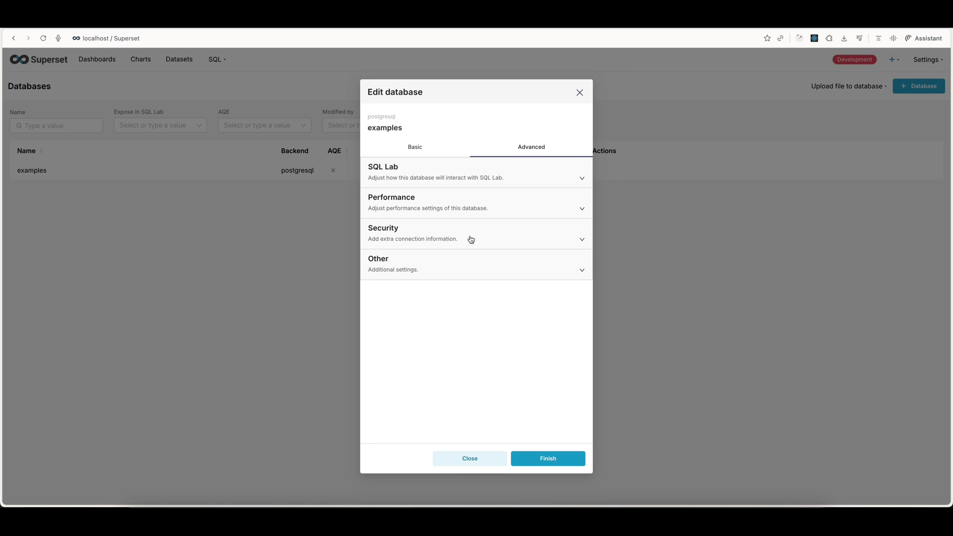
click(490, 239)
scroll(447, 263, down, 3)
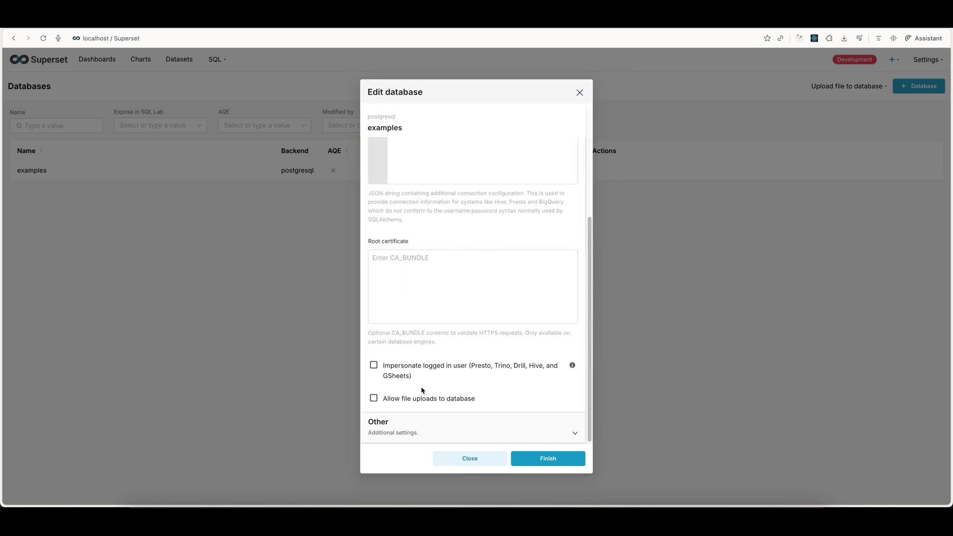
click(411, 402)
scroll(422, 404, down, 2)
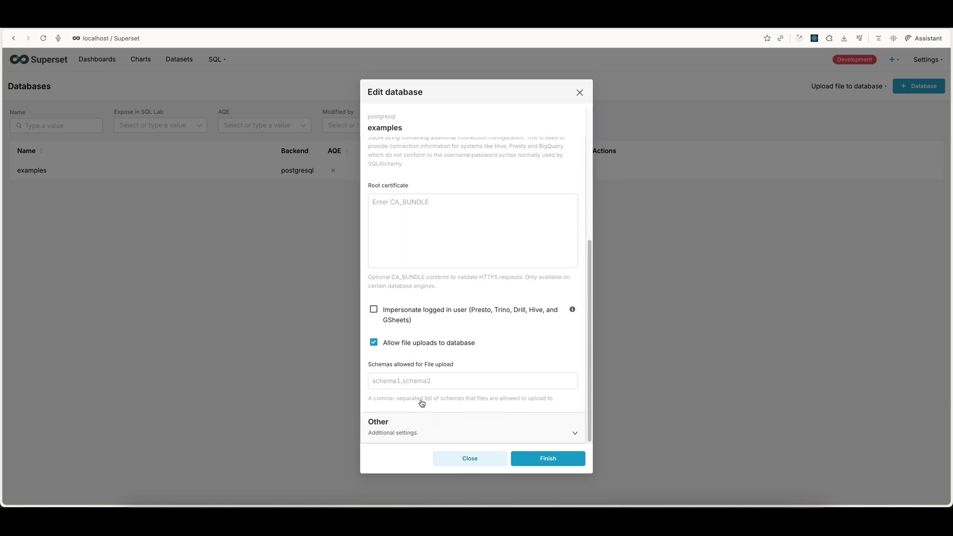
click(550, 457)
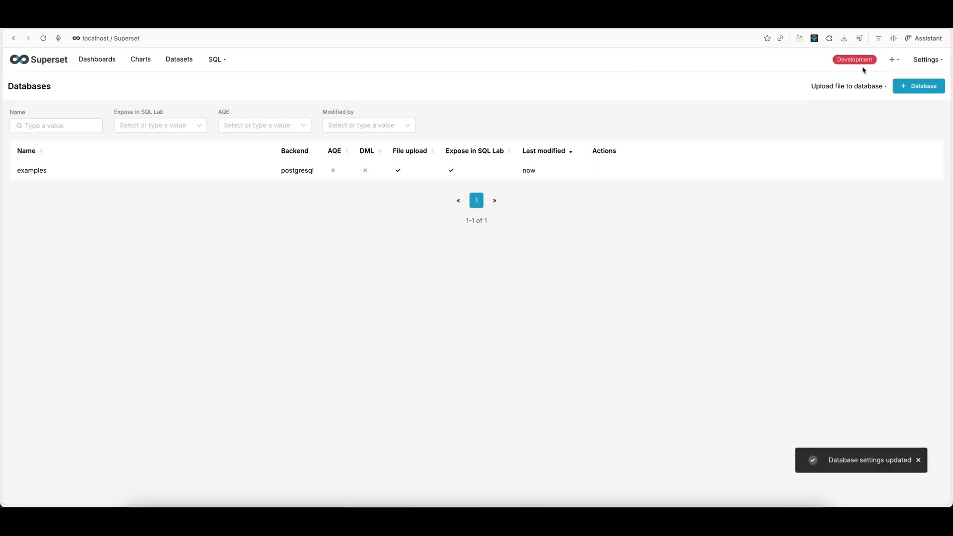
Step: Start a CSV upload to the database and select ad_campaigns.csv from the Downloads folder as the source file
mouse_move(894, 64)
mouse_move(885, 79)
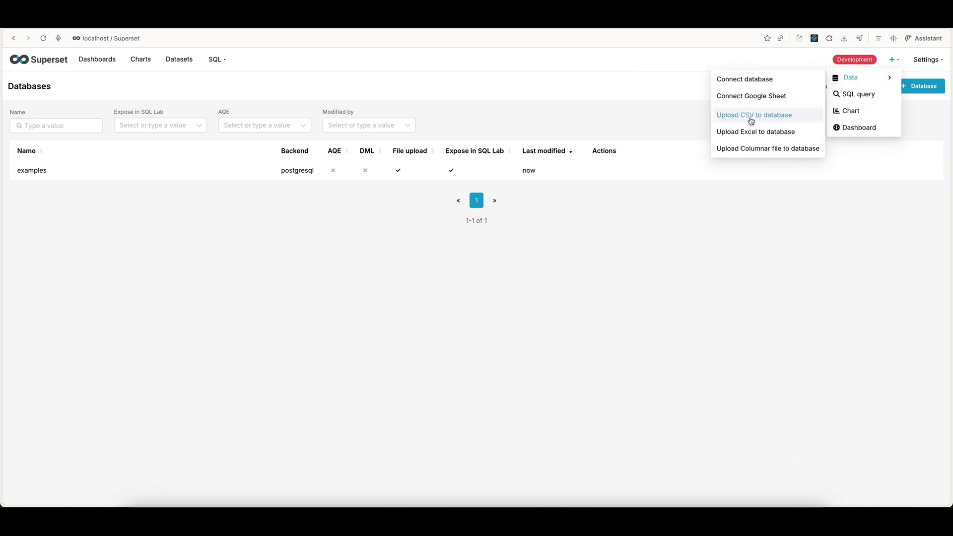
click(775, 117)
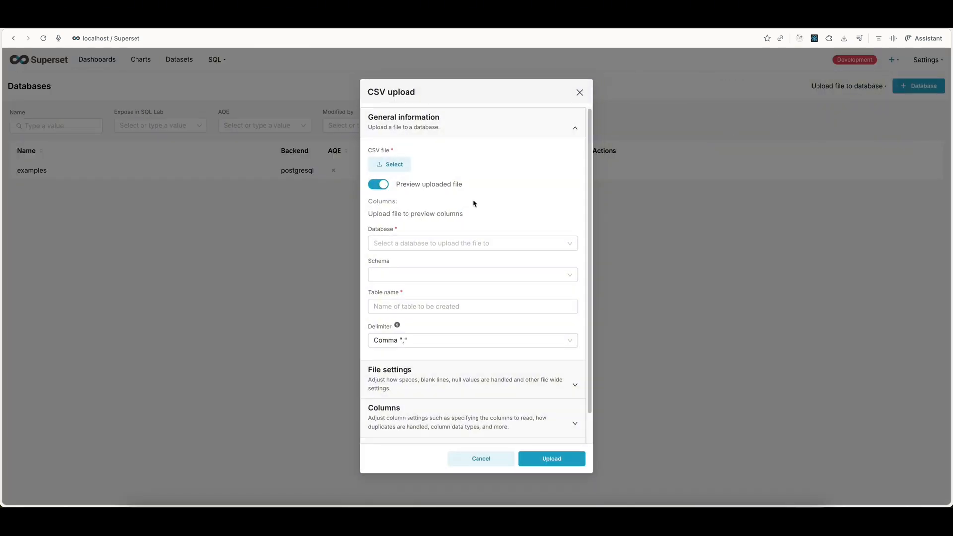
click(394, 169)
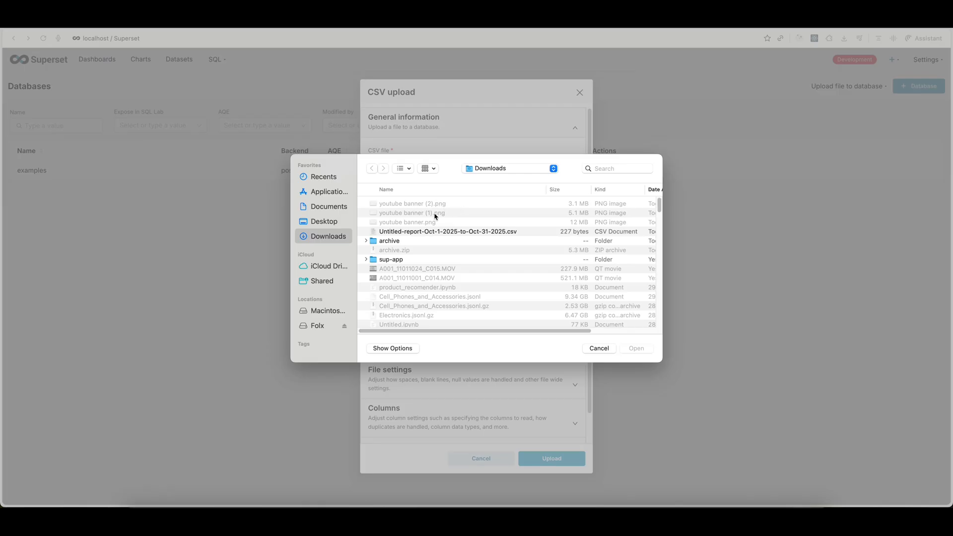
scroll(435, 216, down, 15)
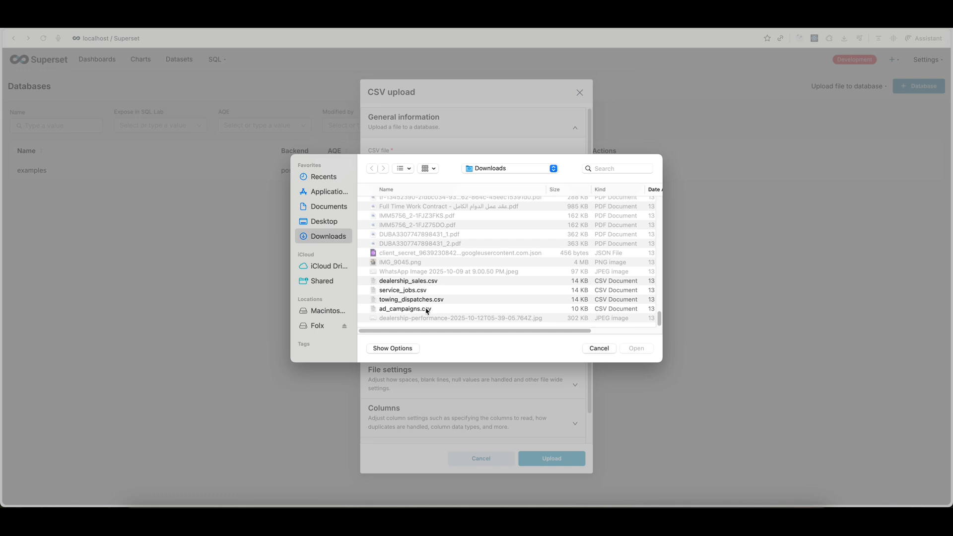
click(427, 309)
click(638, 348)
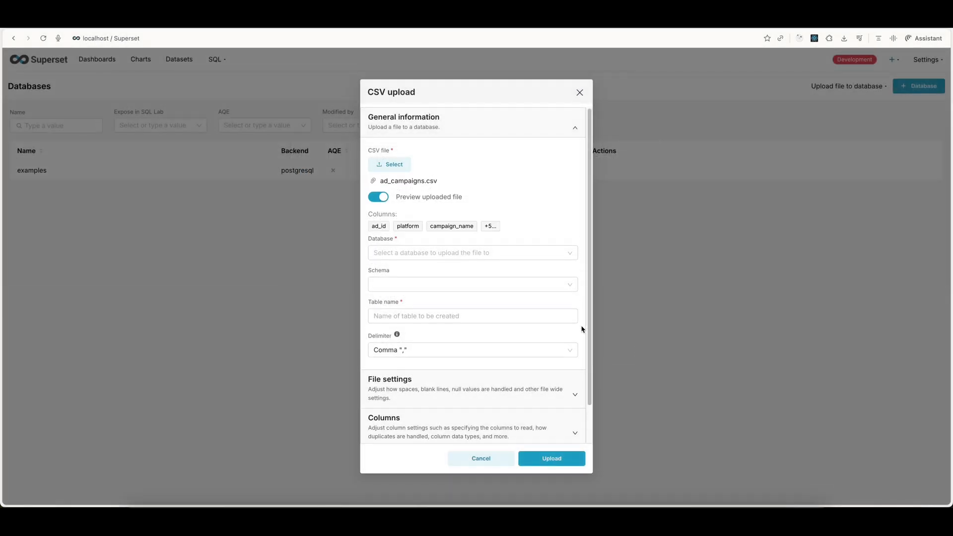
Step: Set the upload's target database to examples and its schema to public
click(421, 253)
click(403, 272)
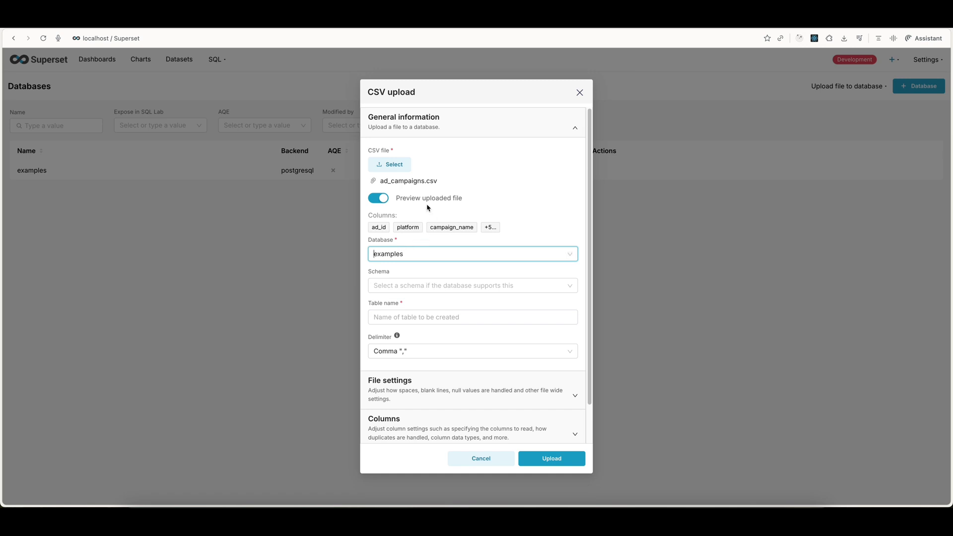
click(397, 286)
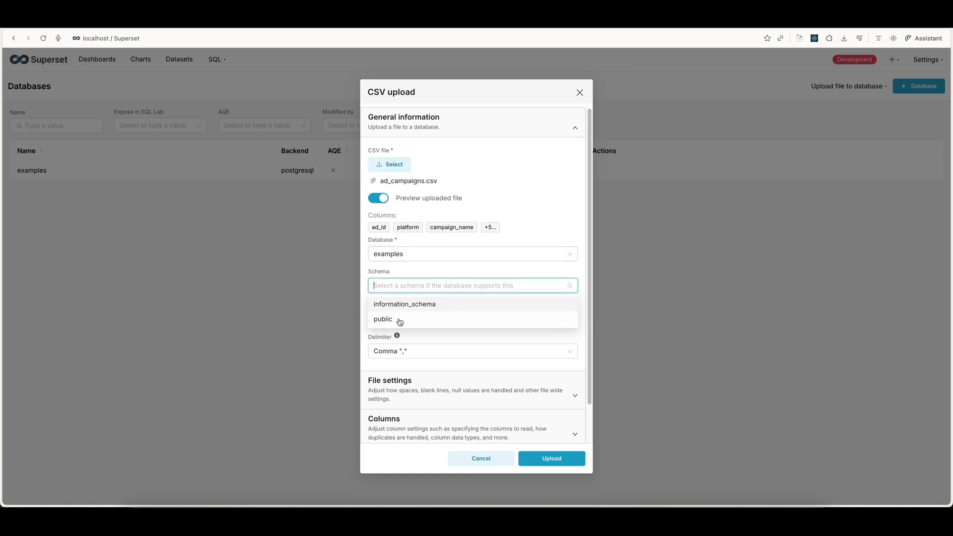
click(398, 320)
Step: Name the new table ads_data and upload the CSV file
click(410, 317)
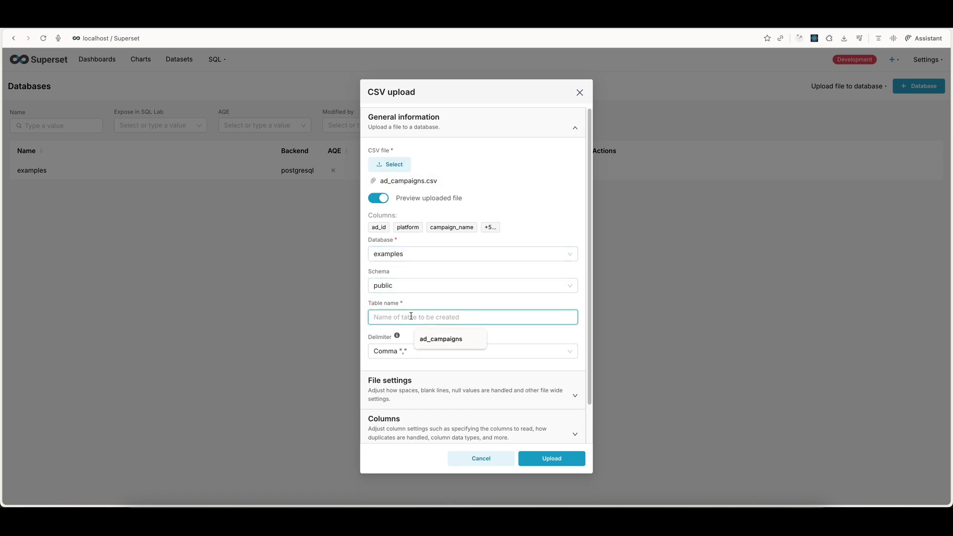
text(add_data)
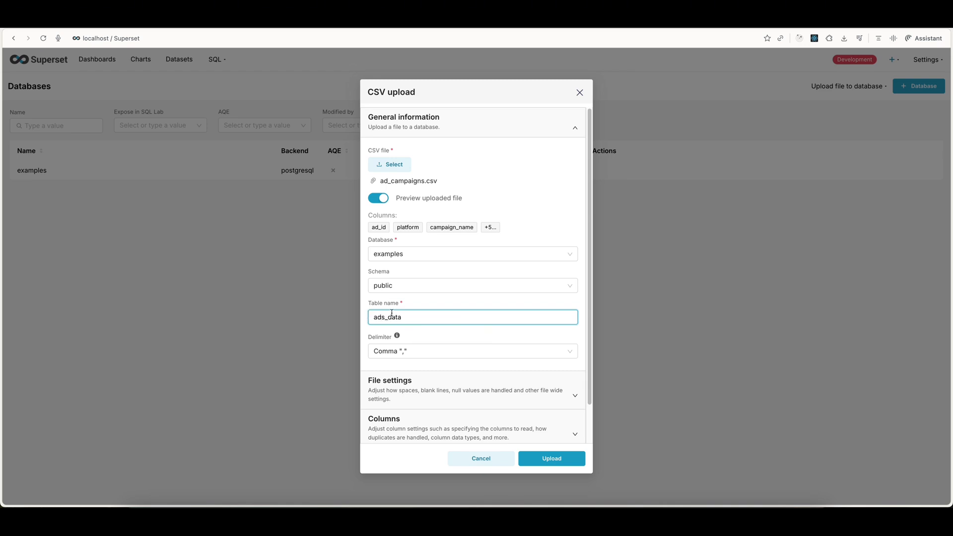
click(412, 310)
scroll(421, 339, down, 1)
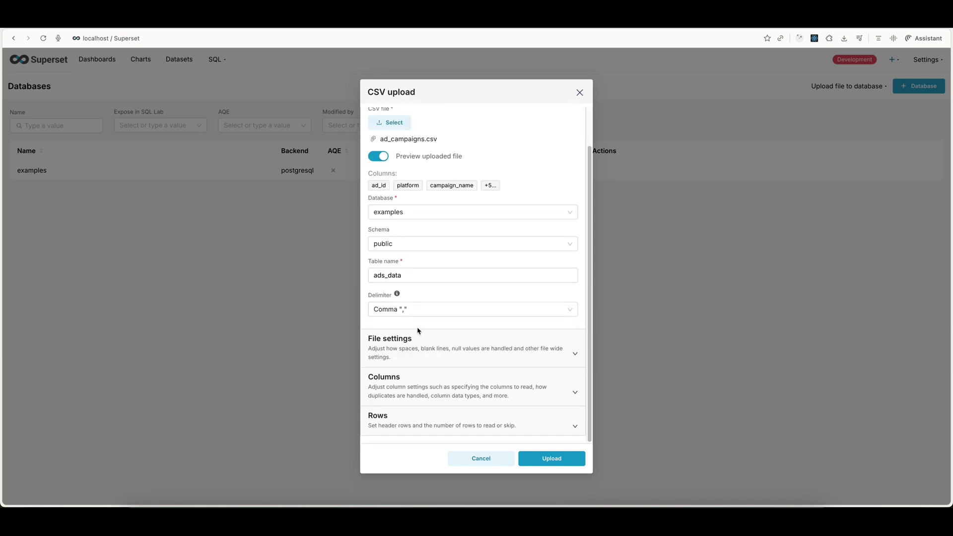
click(554, 463)
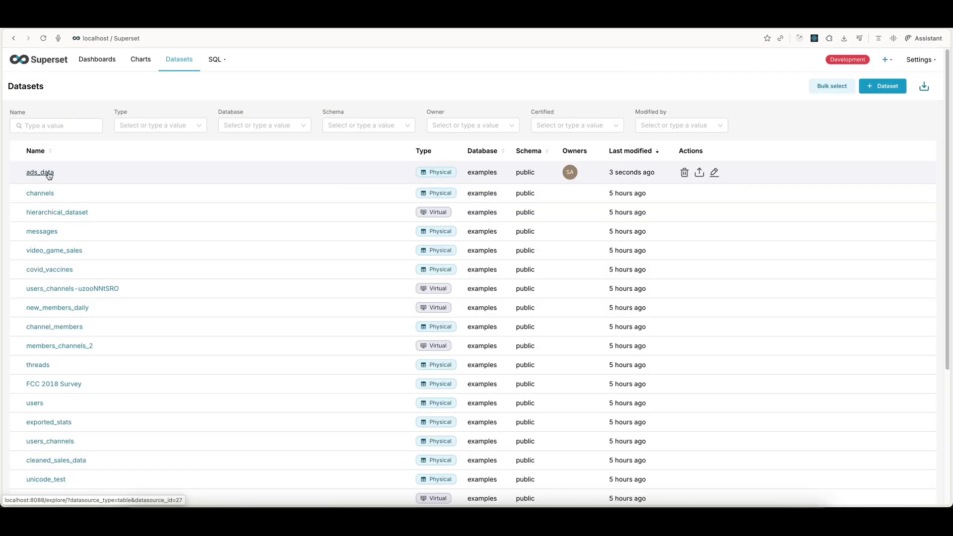
Step: Open the ads_data dataset for a new chart and choose Line Chart as its visualization type
click(49, 173)
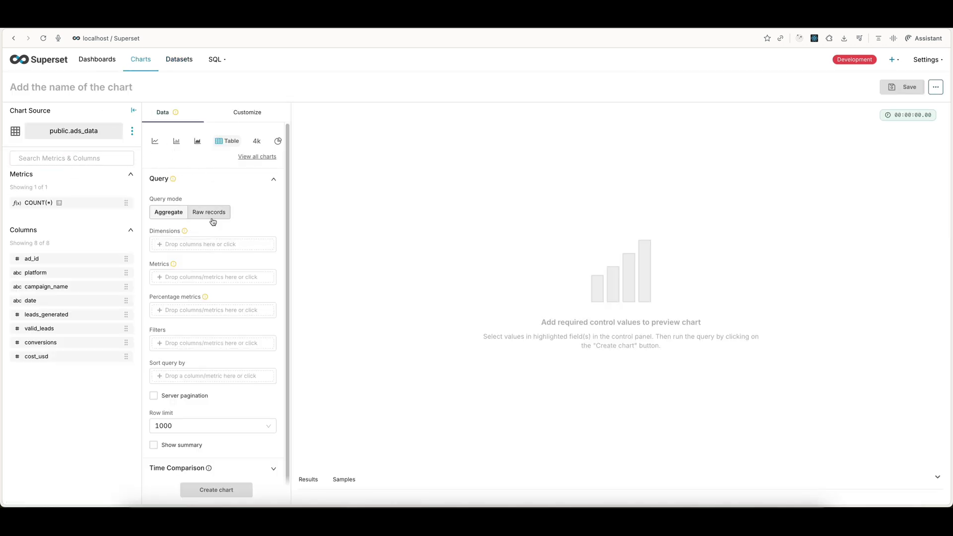
click(250, 159)
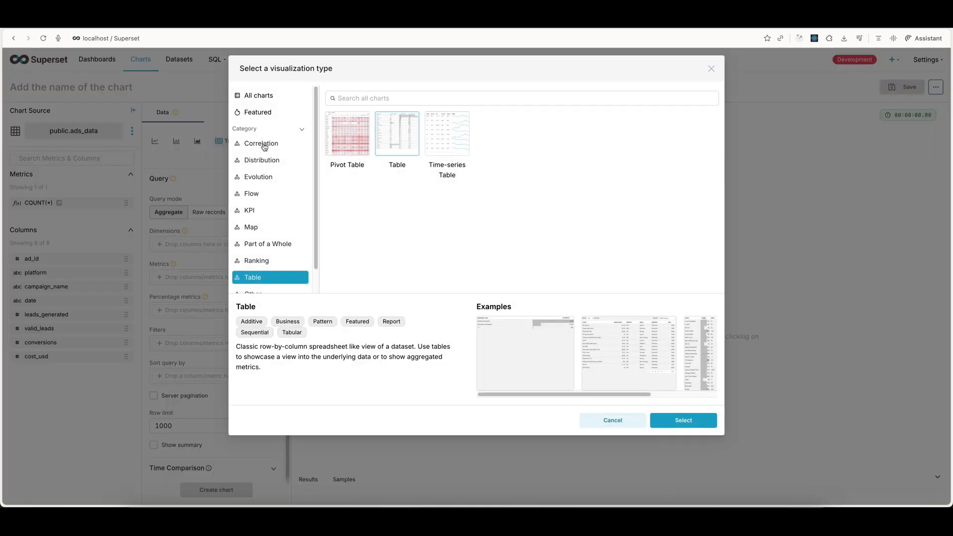
click(264, 144)
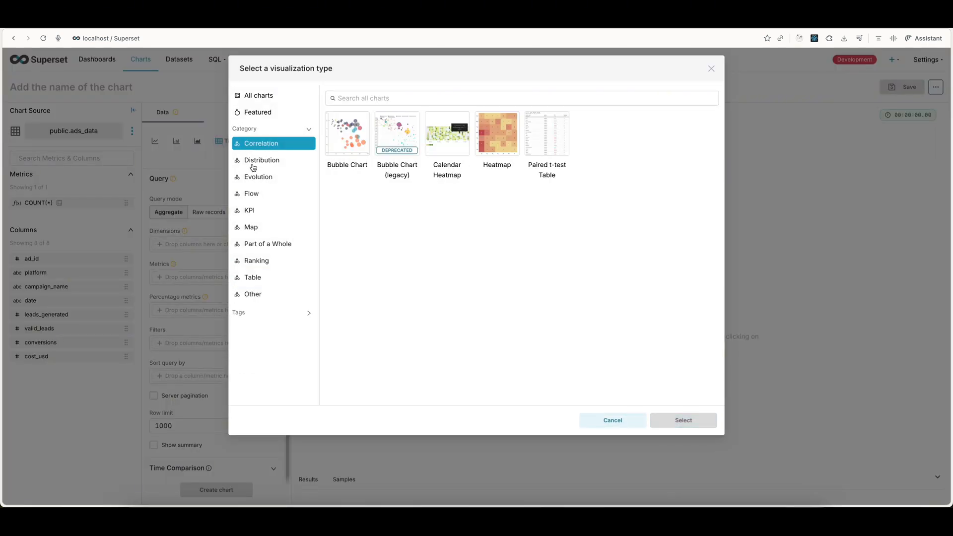
click(265, 164)
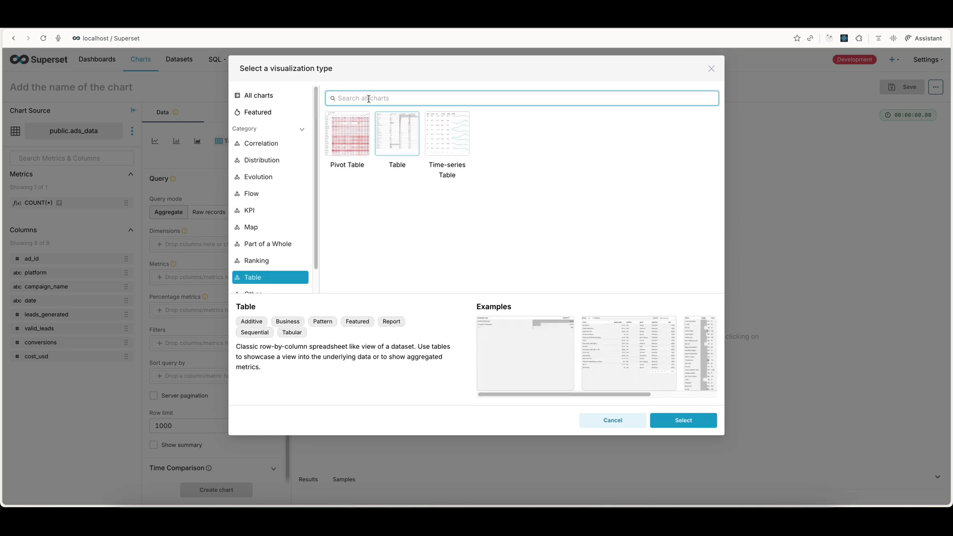
text(Line)
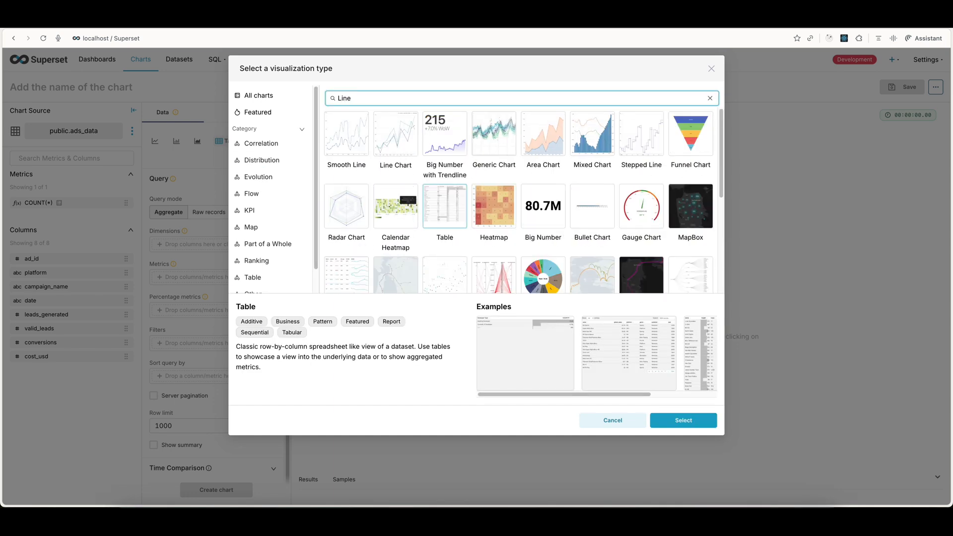
click(391, 141)
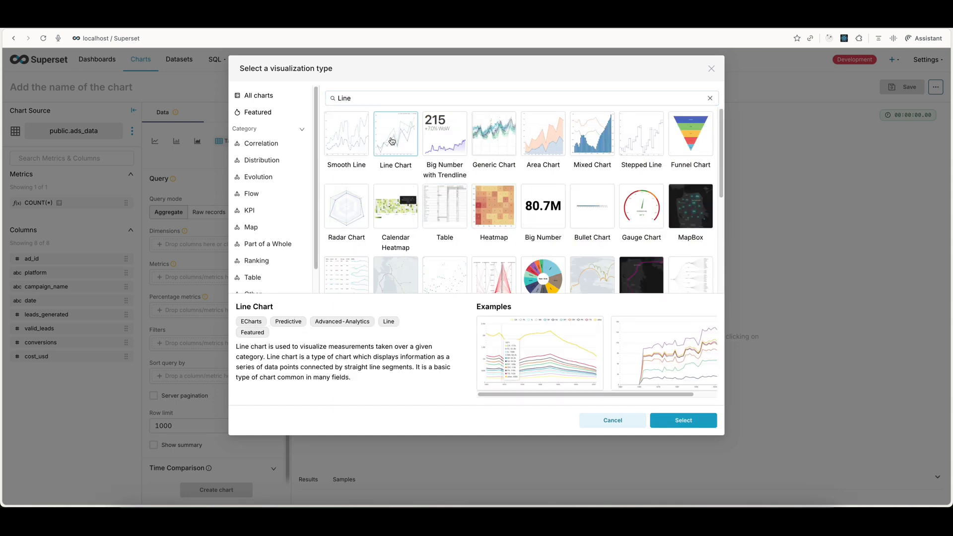
click(681, 421)
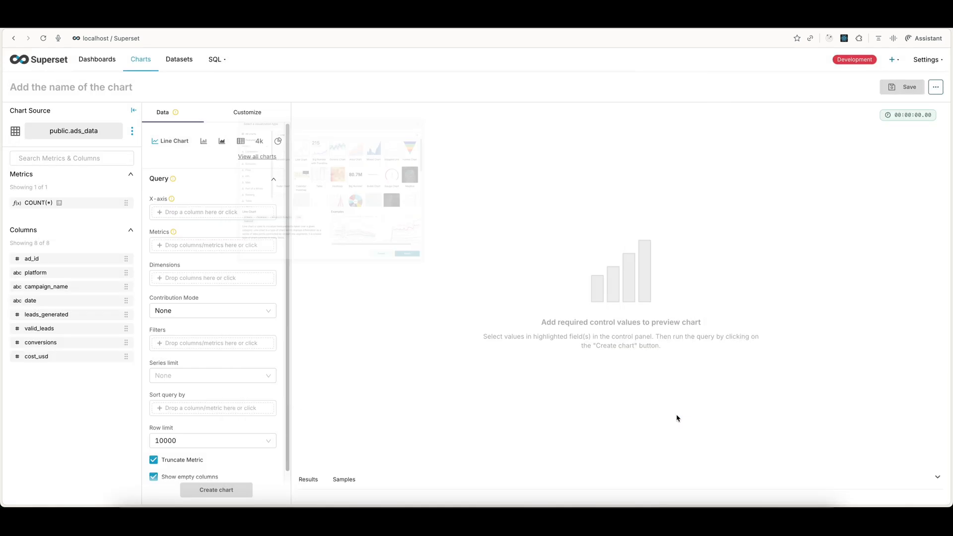
Step: Set the line chart's X-axis to the date column
click(189, 212)
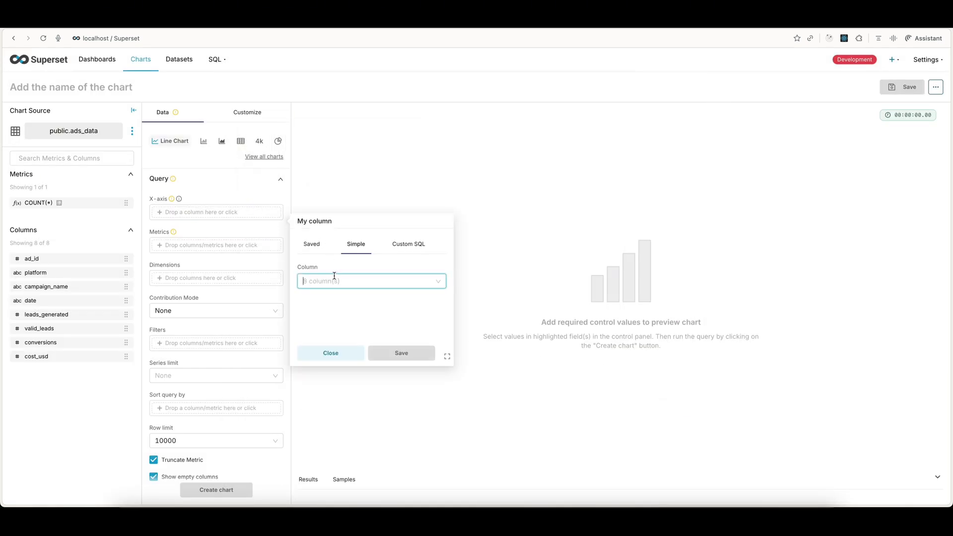
click(334, 276)
click(335, 346)
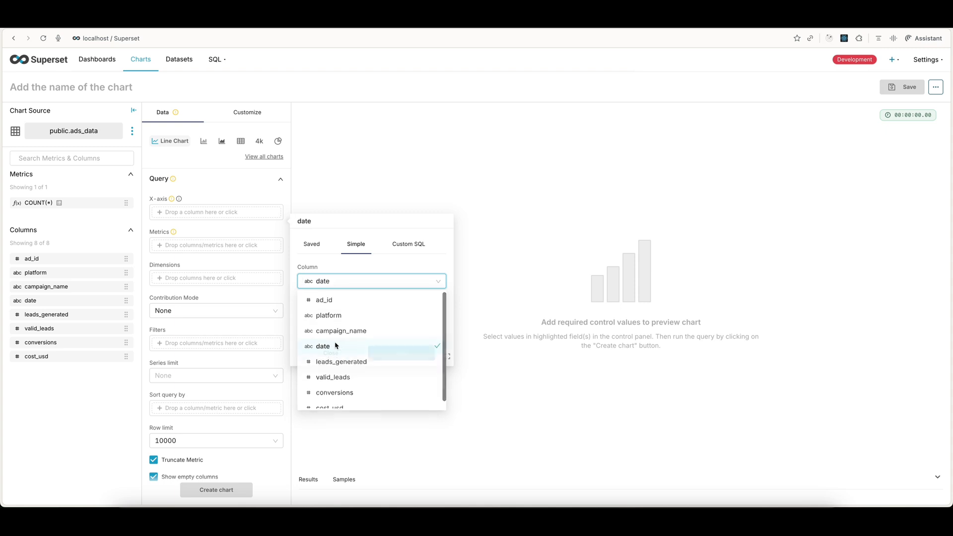
click(403, 357)
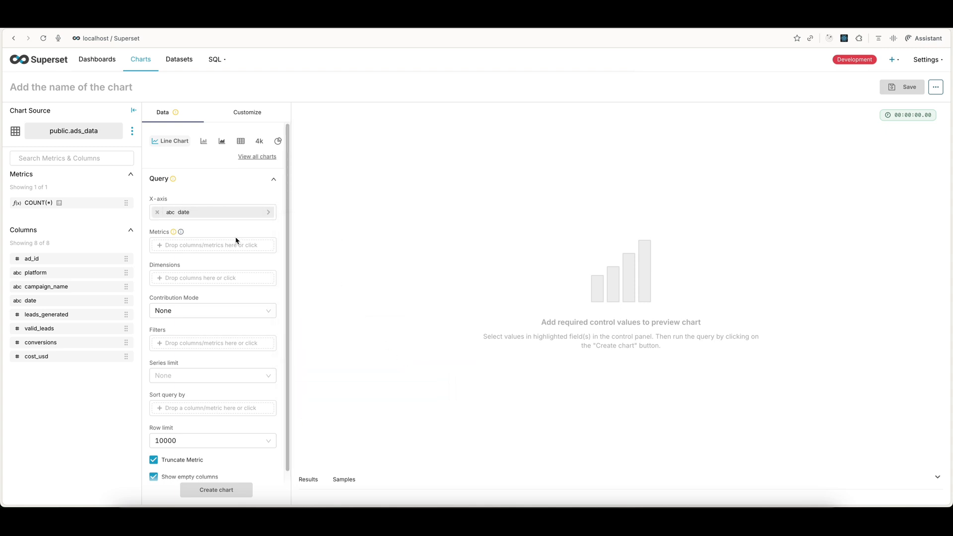
Step: Add the AVG aggregate of cost_usd as the chart's metric and create the chart
click(208, 246)
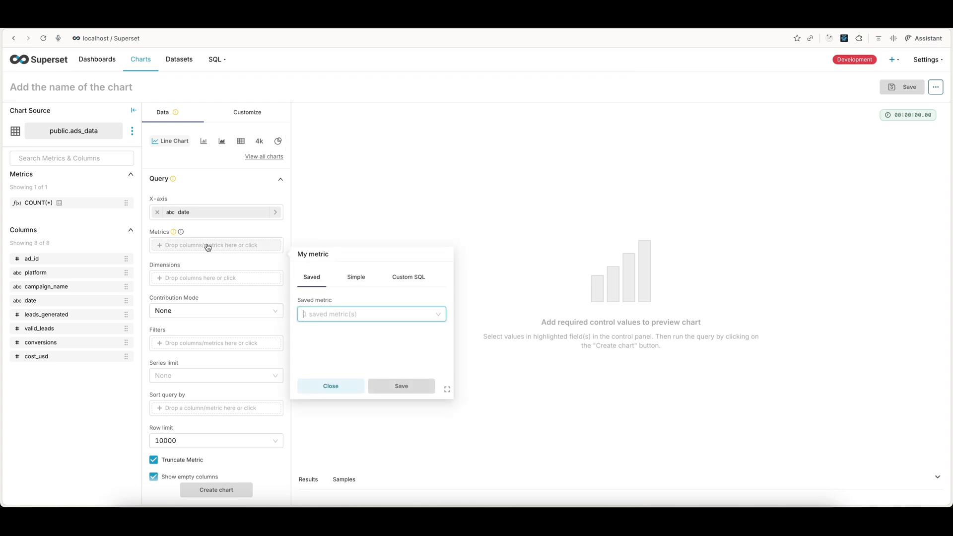
click(356, 278)
click(346, 314)
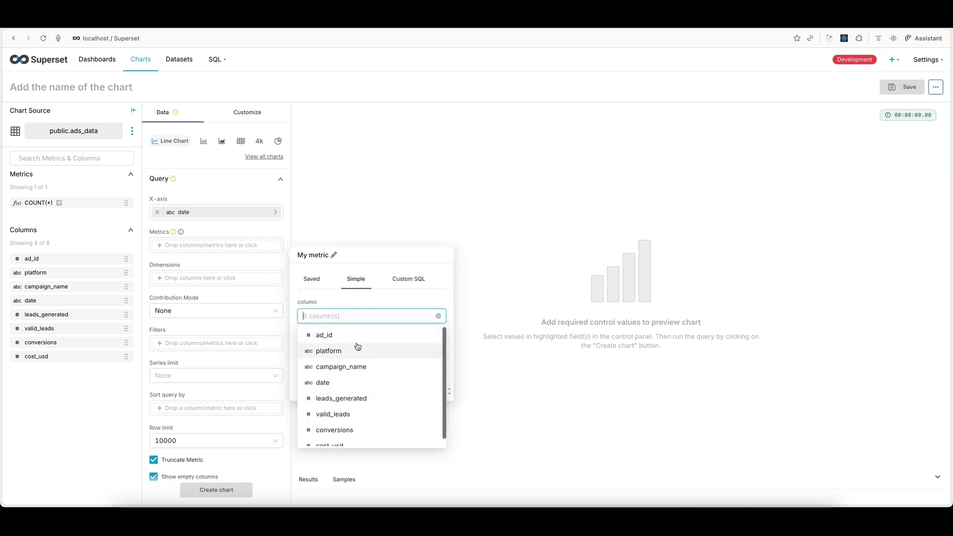
text(cos)
click(350, 334)
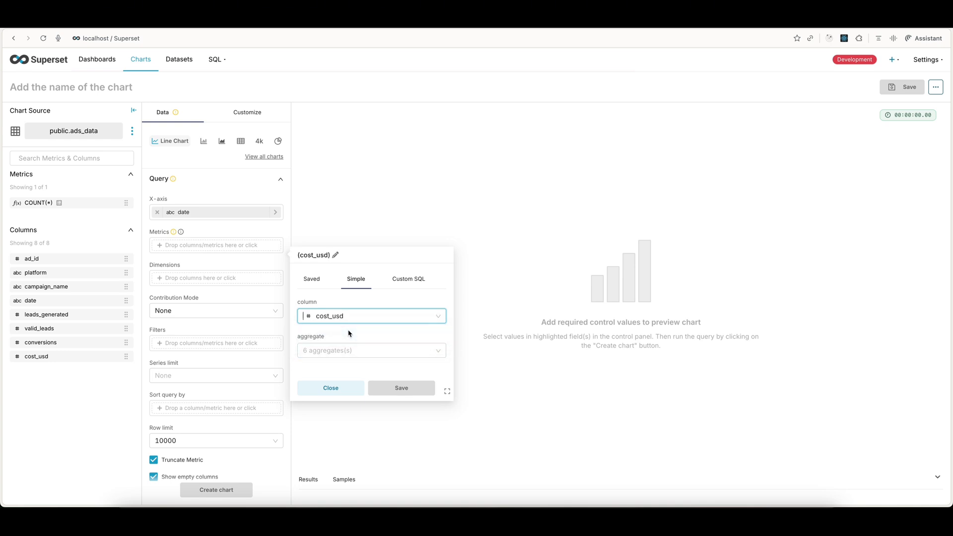
click(336, 348)
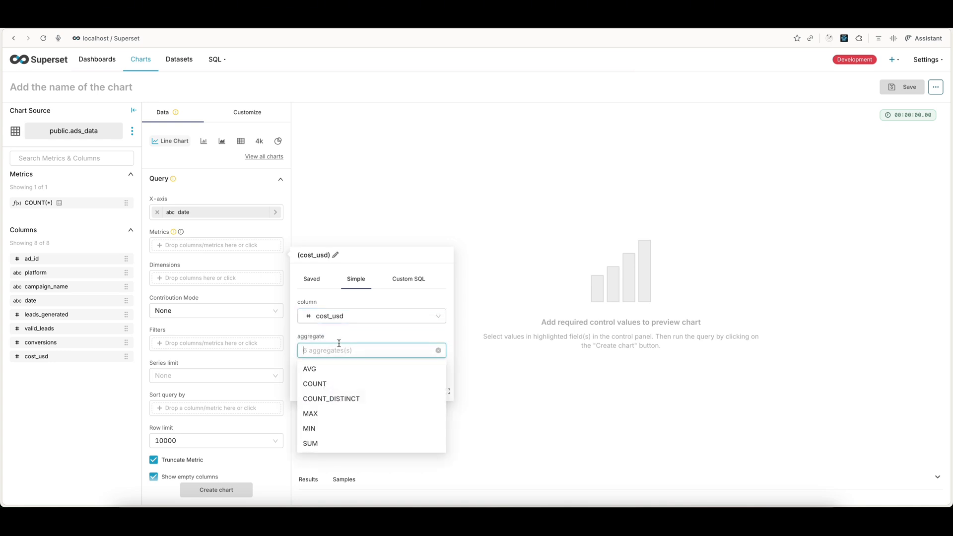
click(325, 371)
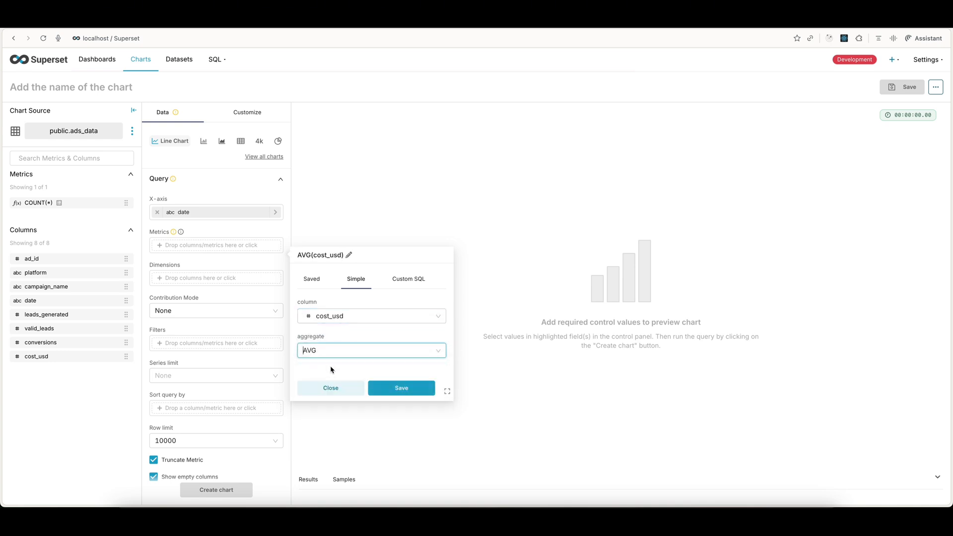
click(430, 388)
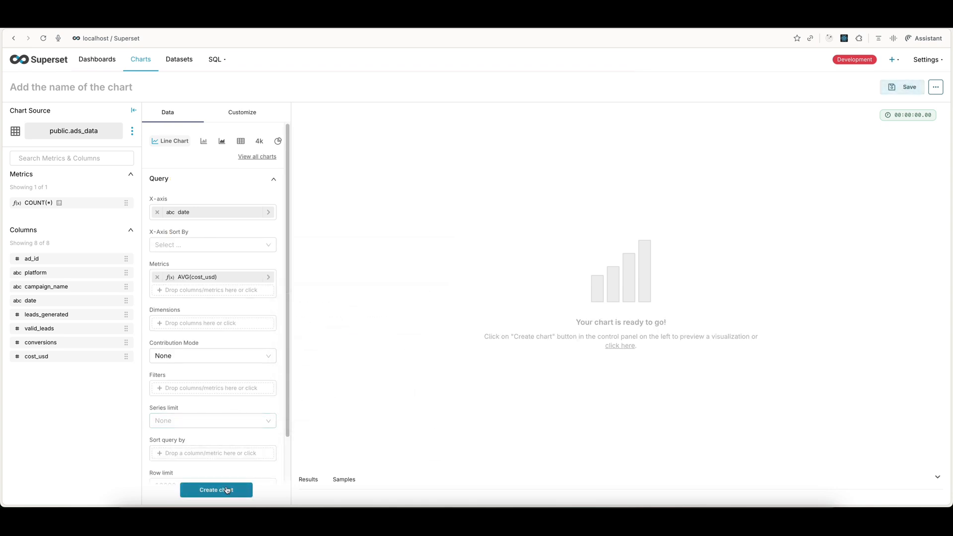
click(226, 490)
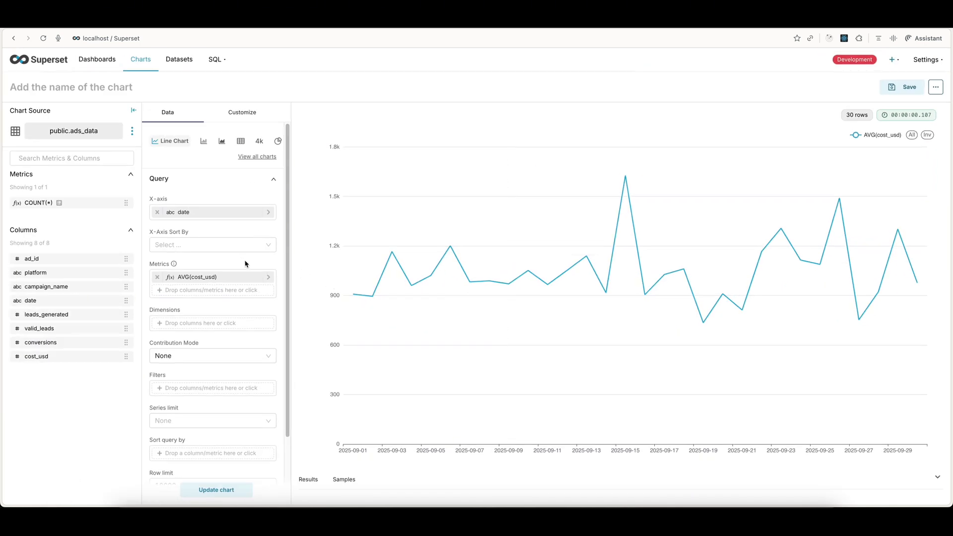
Step: Set the chart's X axis title to Date
click(243, 113)
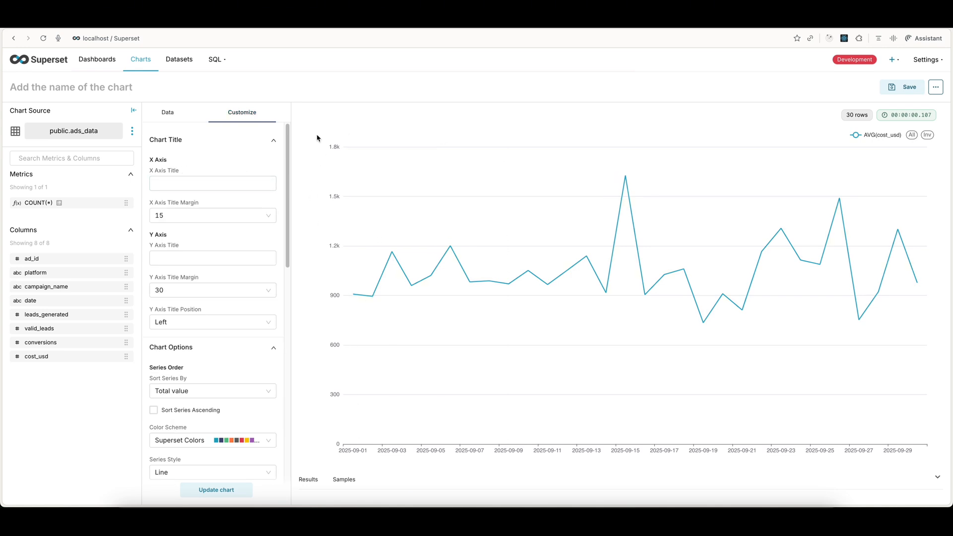
click(230, 180)
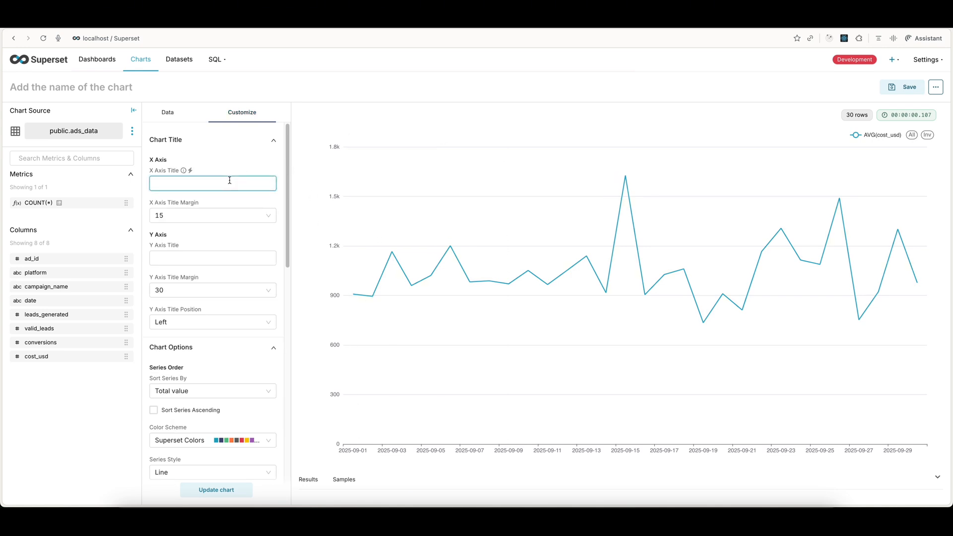
text(Cost of Campaig)
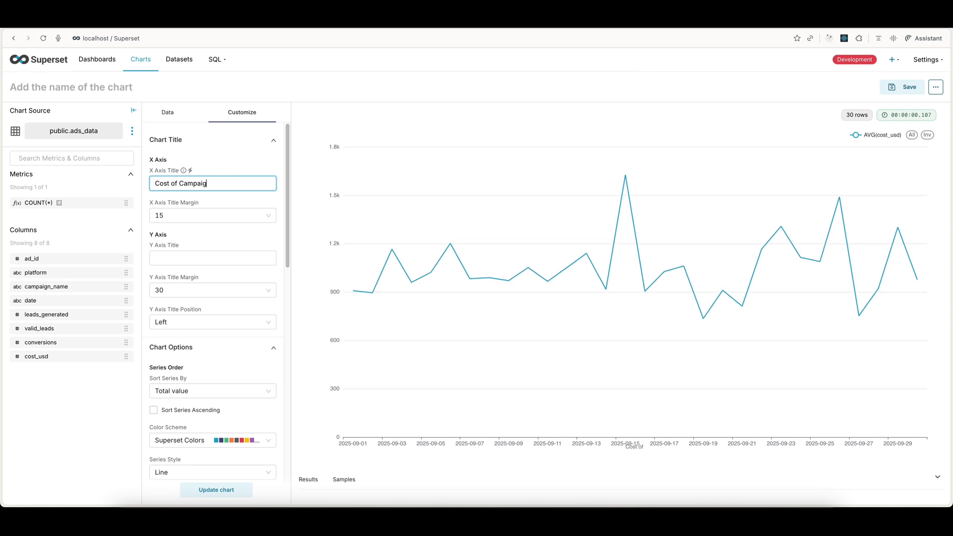
key(alt+shift+Left)
key(alt+shift+Left)
key(alt+shift+Left)
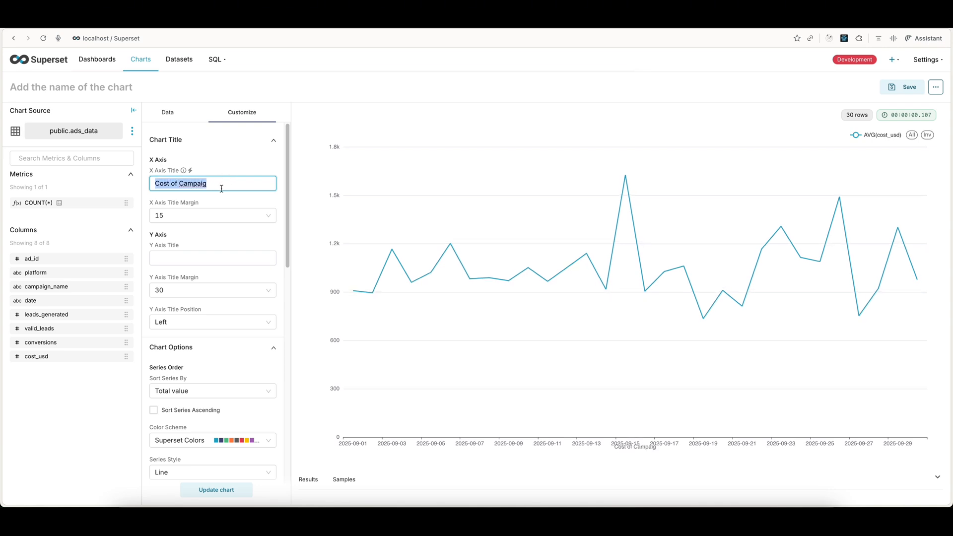
key(BackSpace)
text(Date)
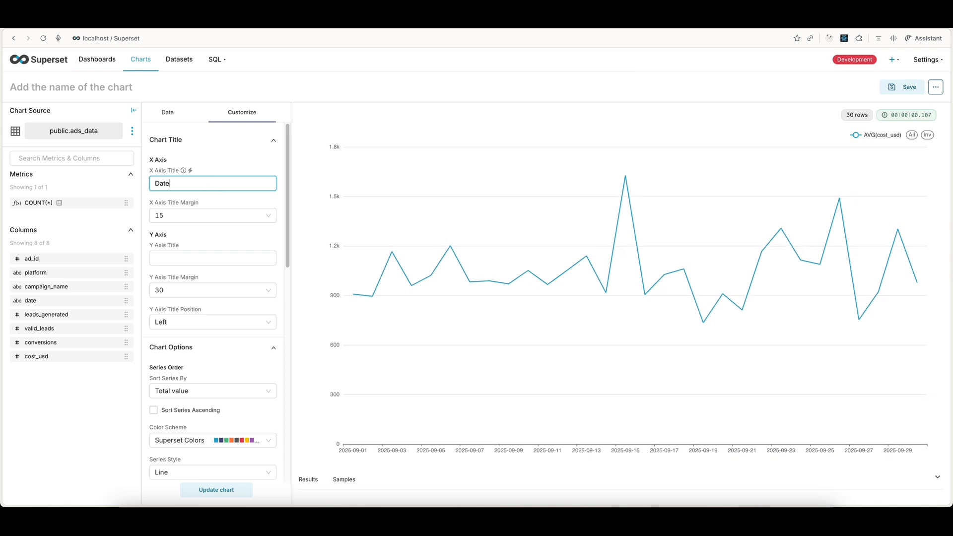
Step: Set the X axis title margin to 30 to clear the title from the date labels
click(201, 215)
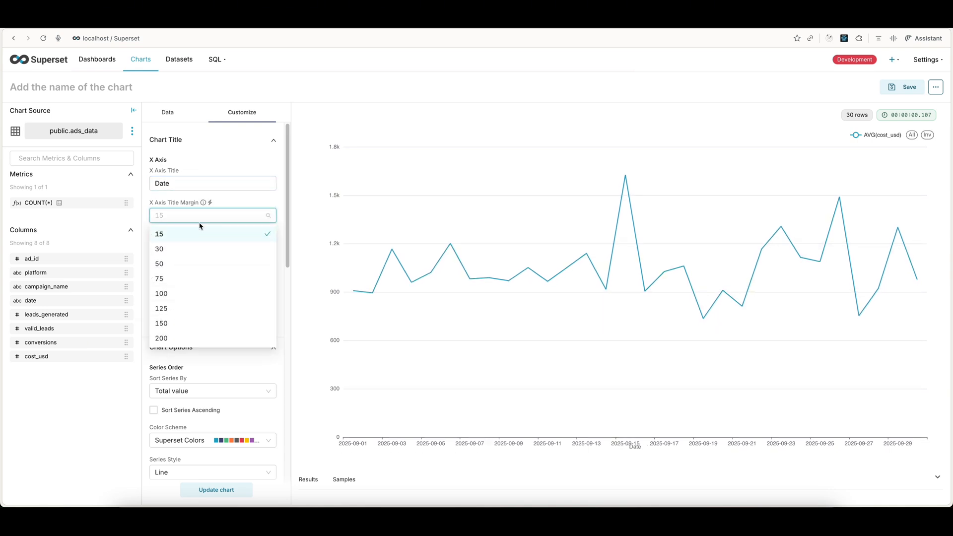
click(652, 458)
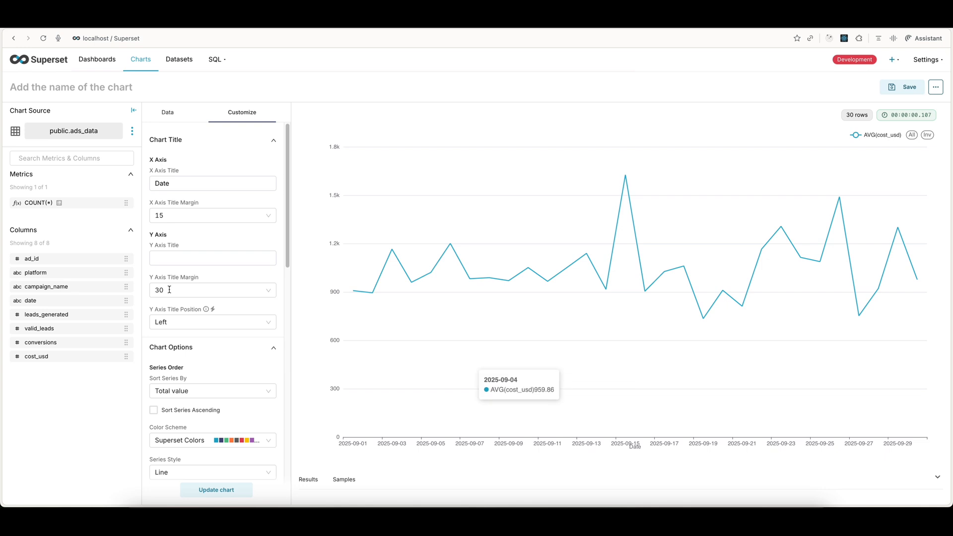
click(161, 214)
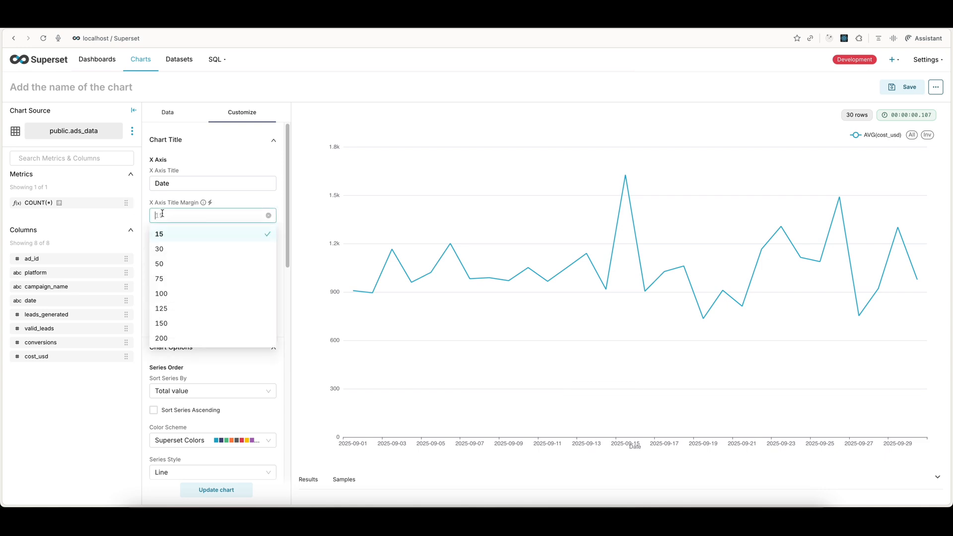
click(184, 251)
Step: Title the Y axis Cost of Campaign and set its title margin to 50
click(191, 256)
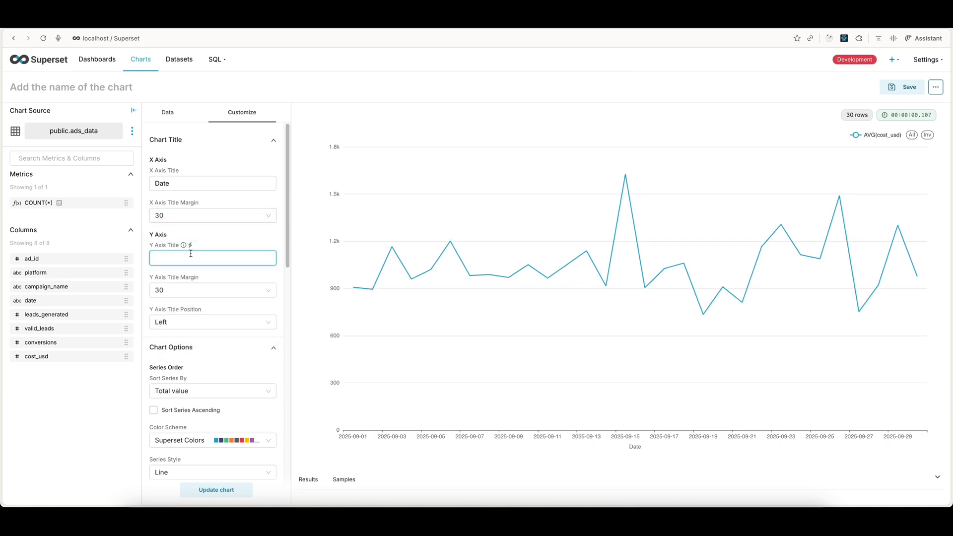
text(Cost of Campaig)
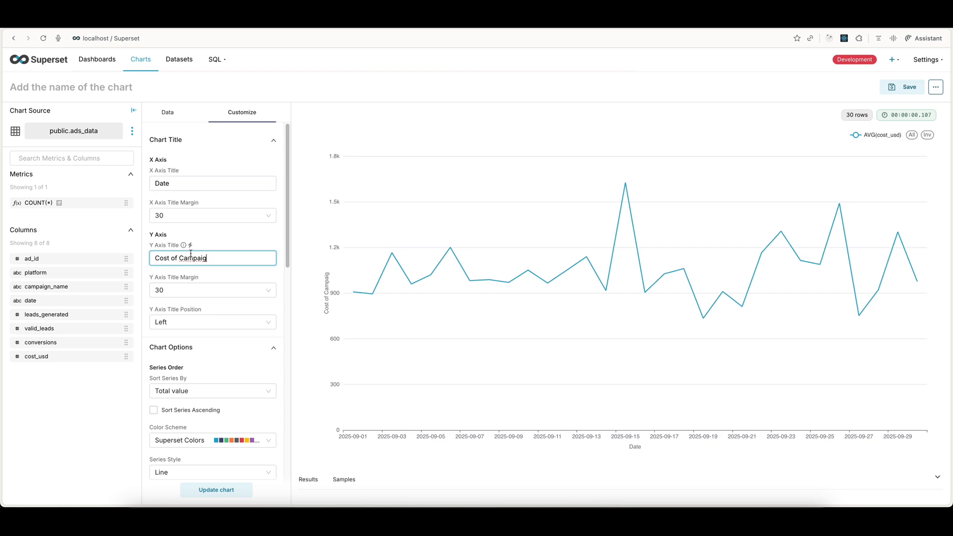
text(n)
click(219, 290)
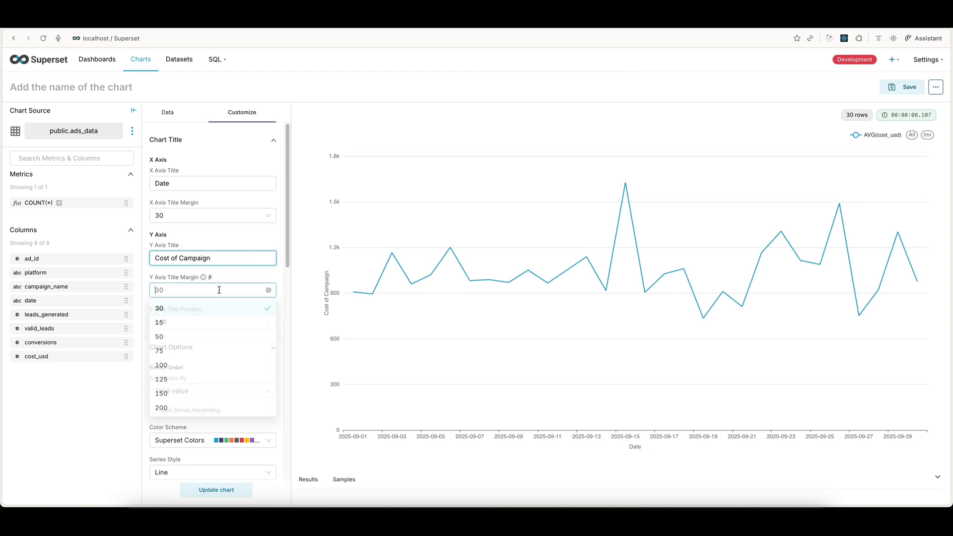
click(169, 339)
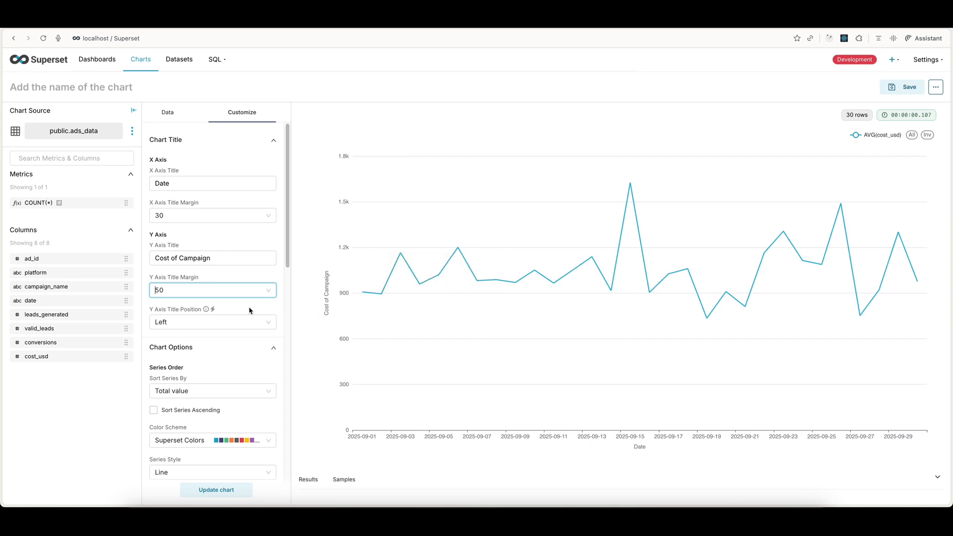
Step: Change the line chart's color scheme to ECharts v5.x Colors and update the chart
scroll(217, 308, down, 4)
scroll(218, 297, down, 1)
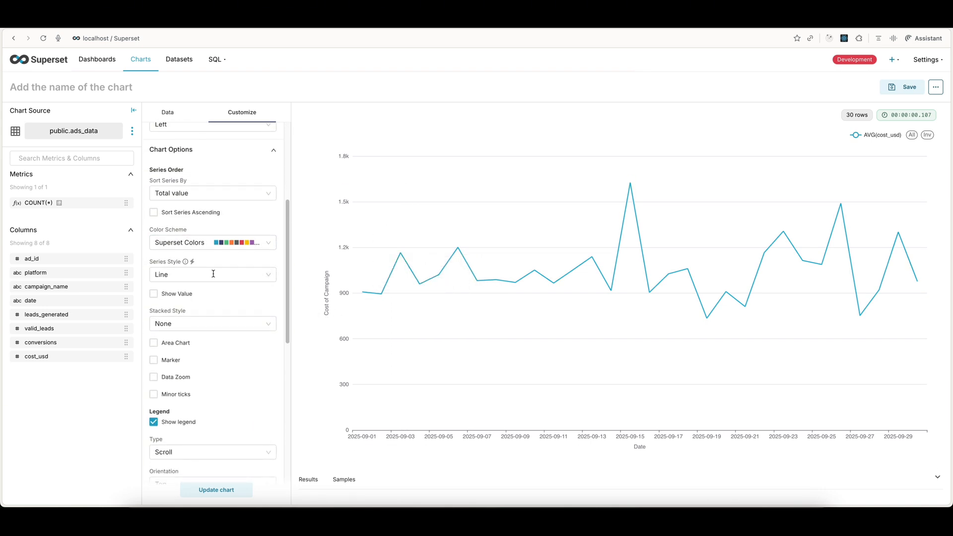
click(206, 242)
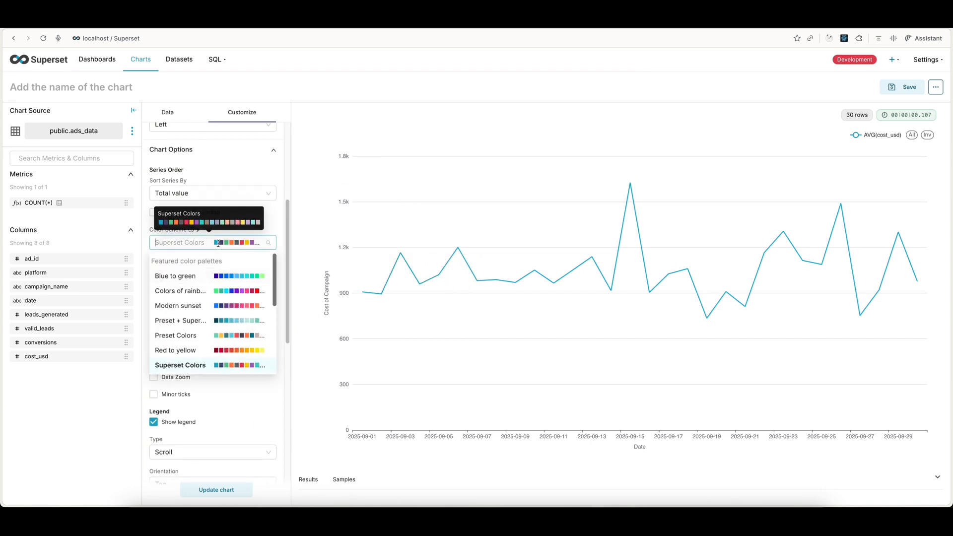
click(240, 230)
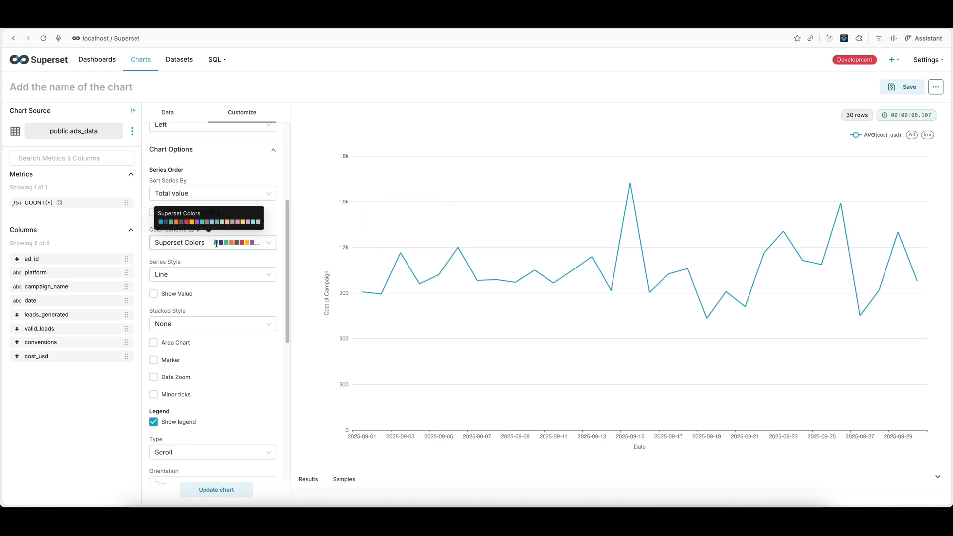
click(217, 243)
scroll(198, 318, down, 5)
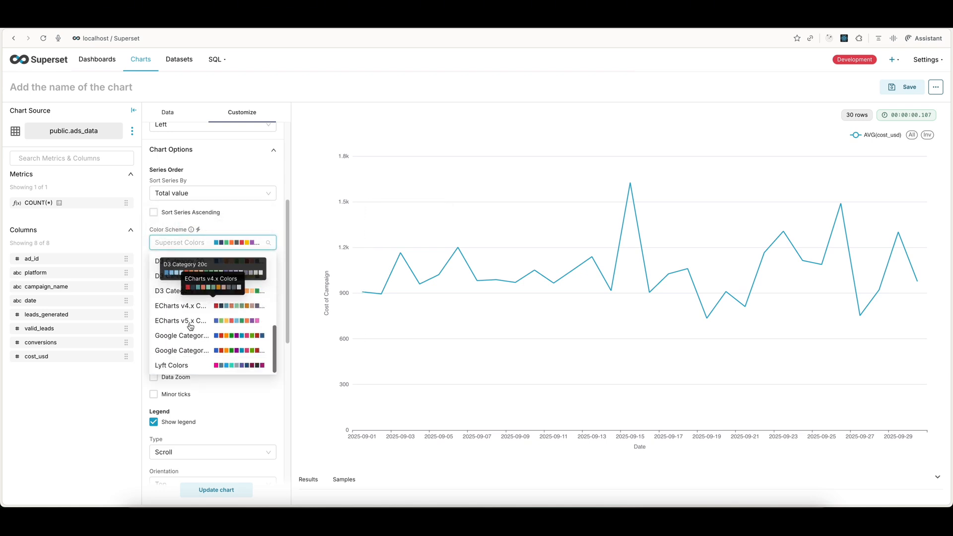
click(201, 321)
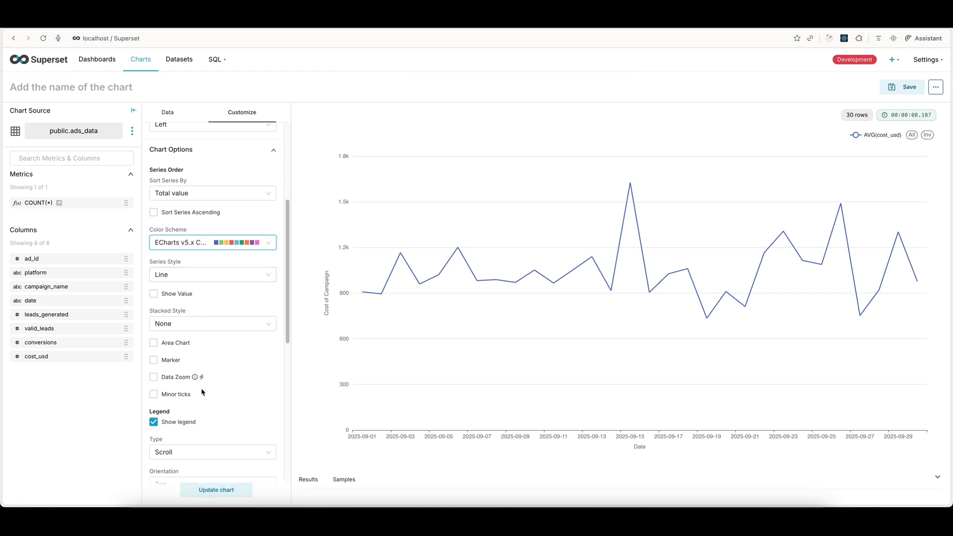
scroll(202, 392, down, 10)
click(207, 492)
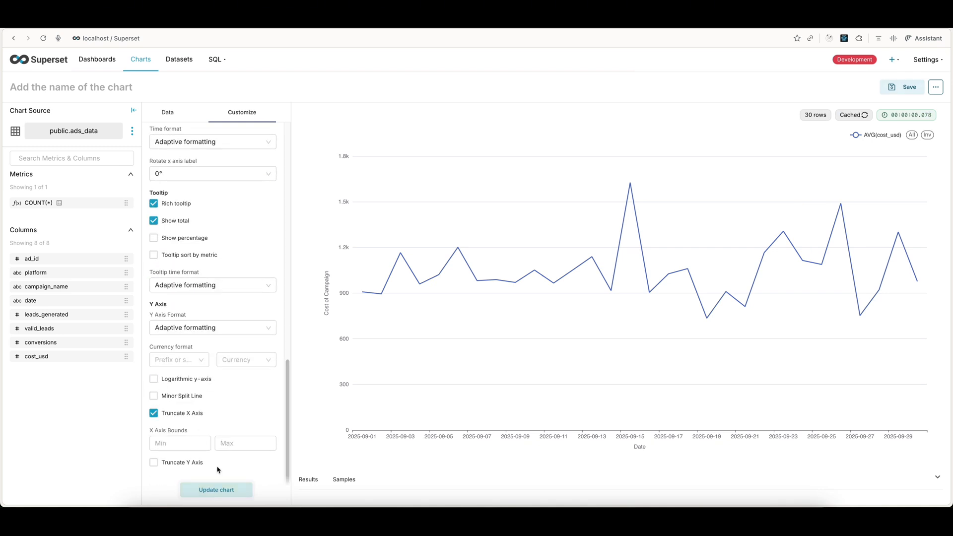
Step: Try the Original value format on the Y axis and return it to Adaptive formatting
scroll(249, 256, up, 5)
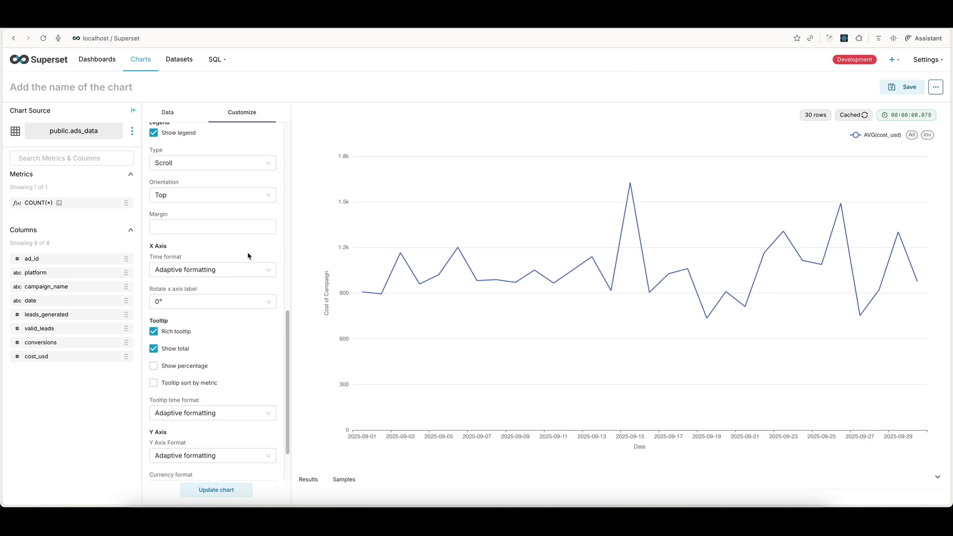
scroll(249, 256, down, 5)
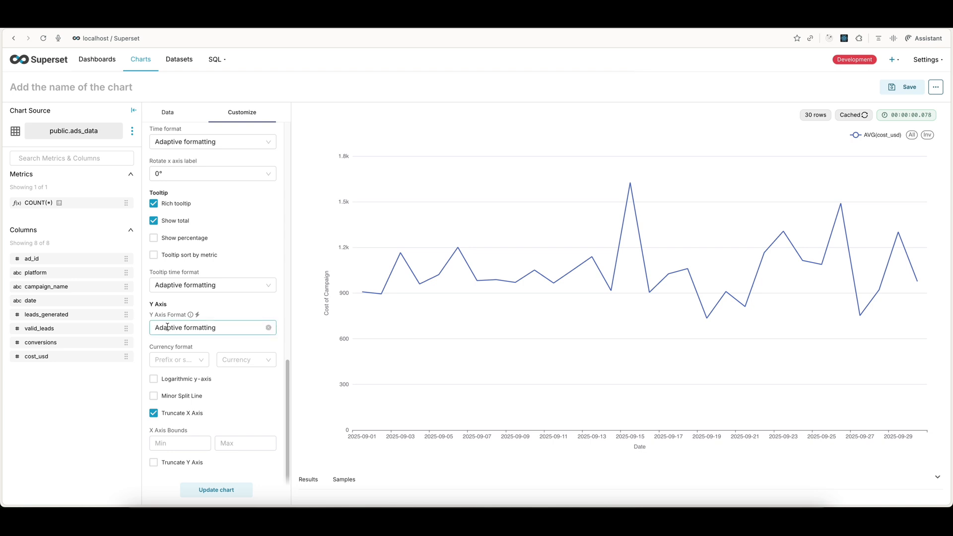
click(188, 327)
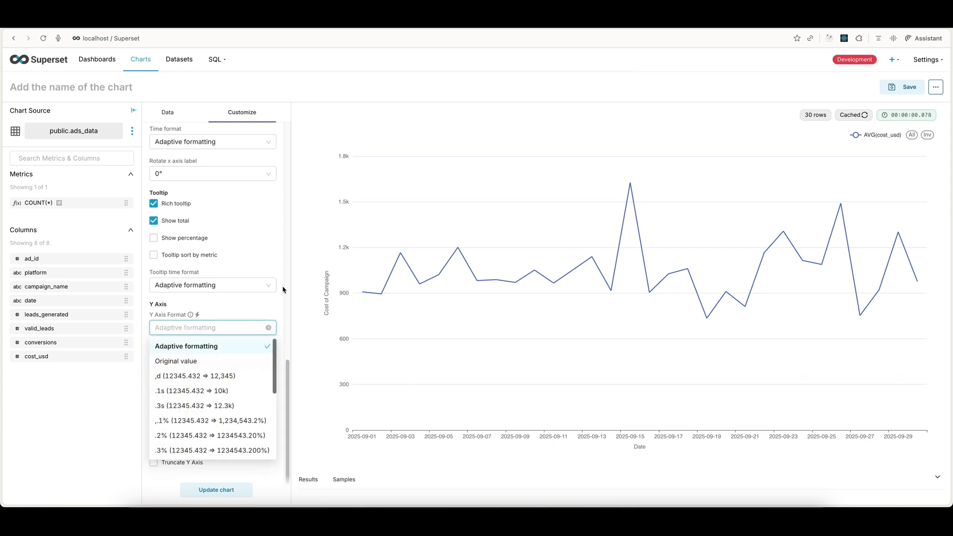
scroll(221, 390, down, 3)
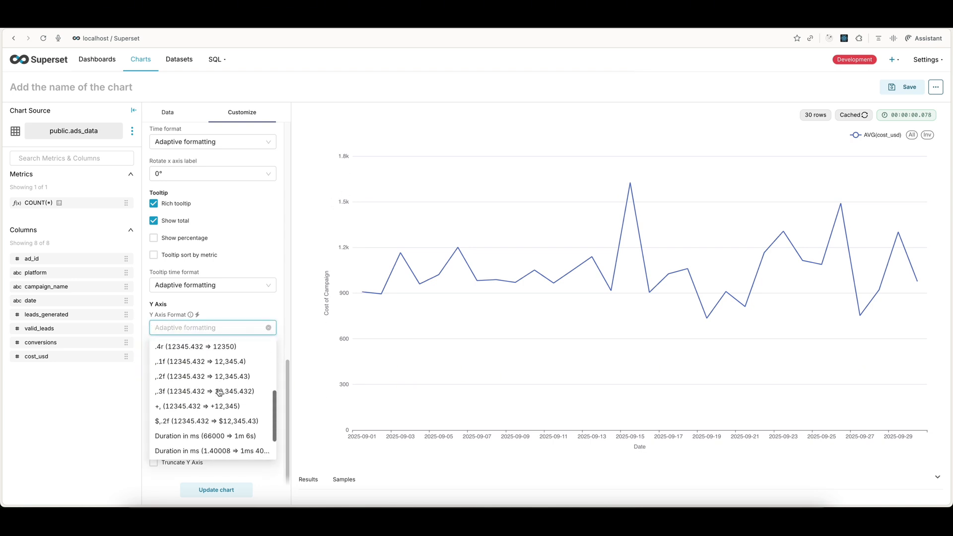
scroll(221, 389, up, 3)
scroll(220, 392, down, 3)
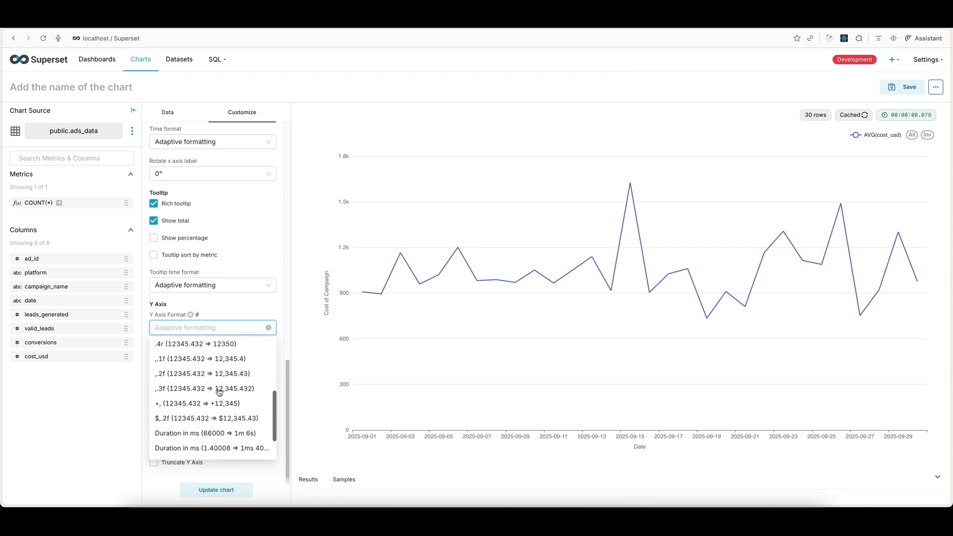
scroll(219, 387, up, 3)
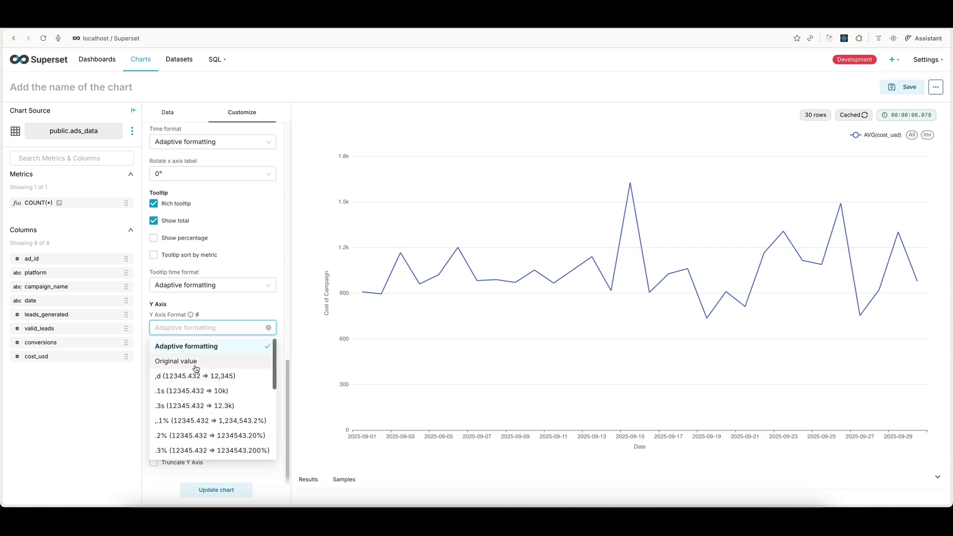
click(196, 362)
click(190, 330)
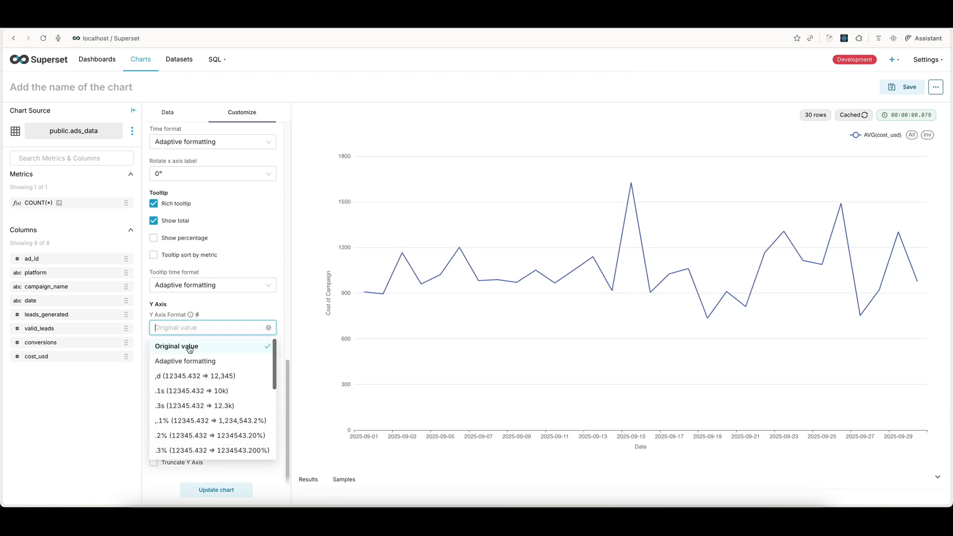
click(175, 362)
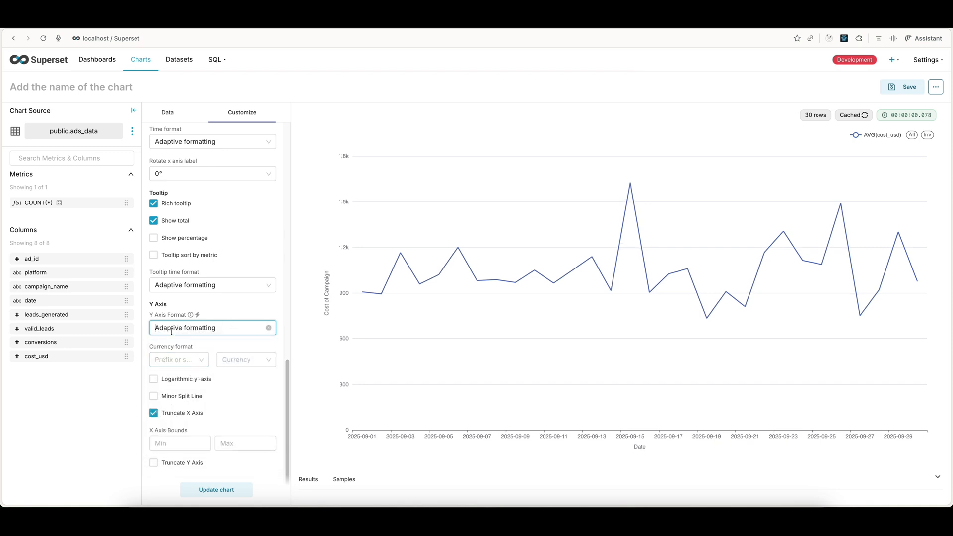
Step: Set the Y axis currency format to Prefix with $ (USD) as the currency
click(201, 361)
click(166, 379)
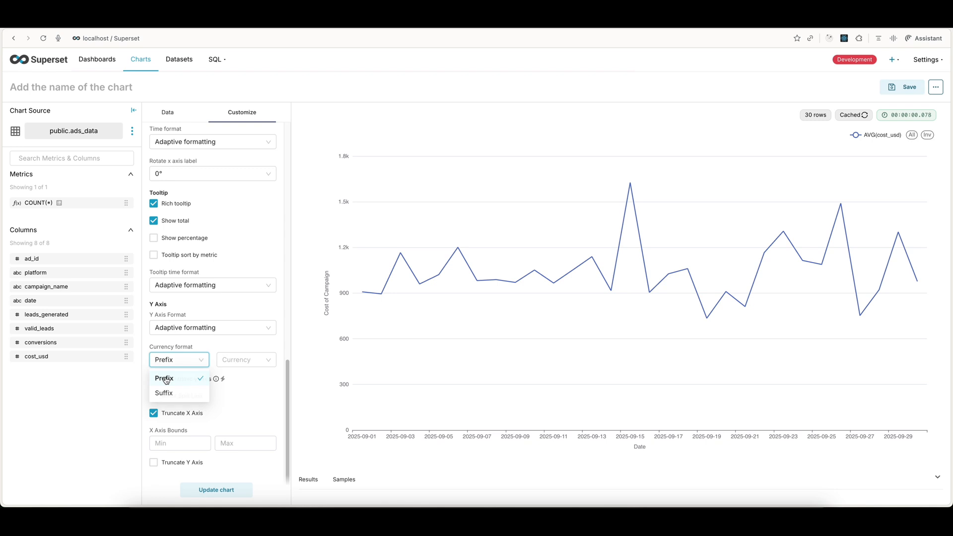
click(243, 360)
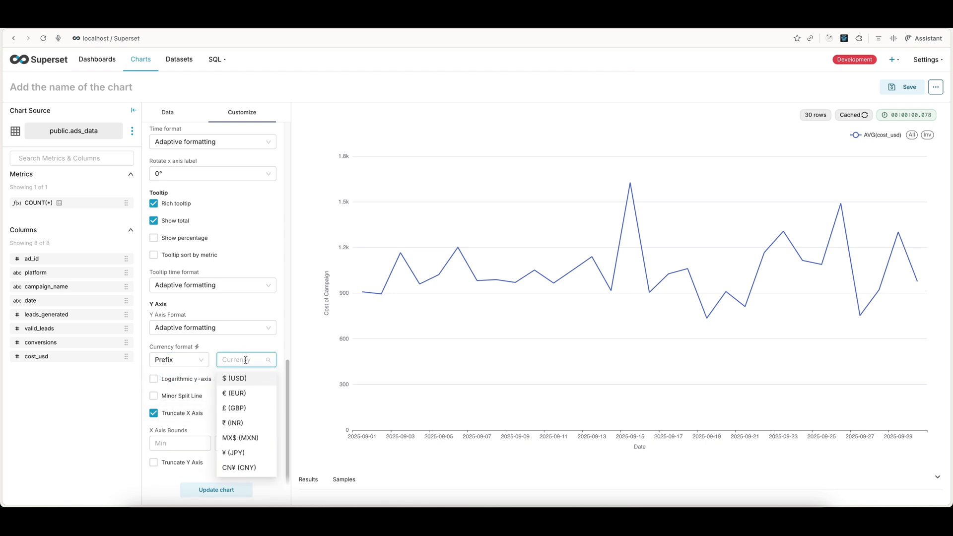
click(243, 394)
click(245, 361)
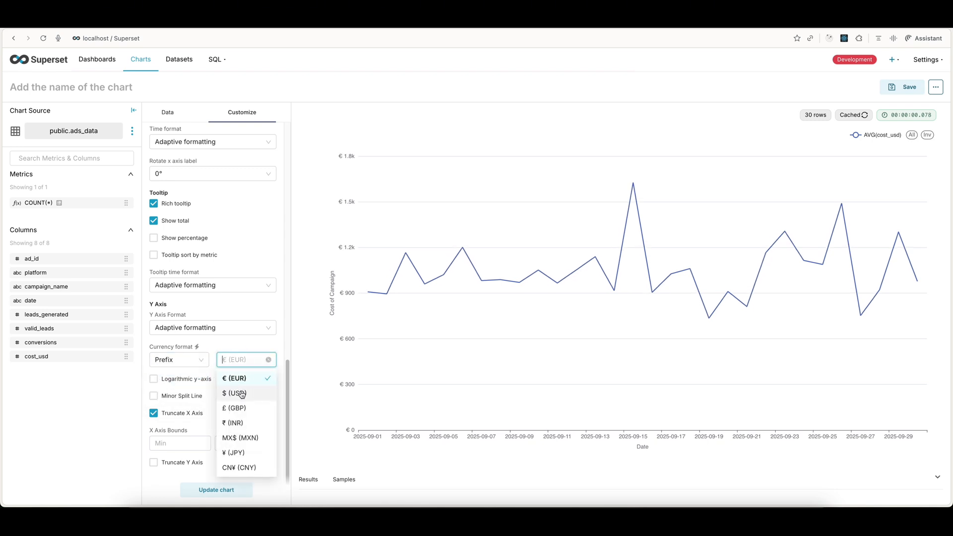
click(241, 394)
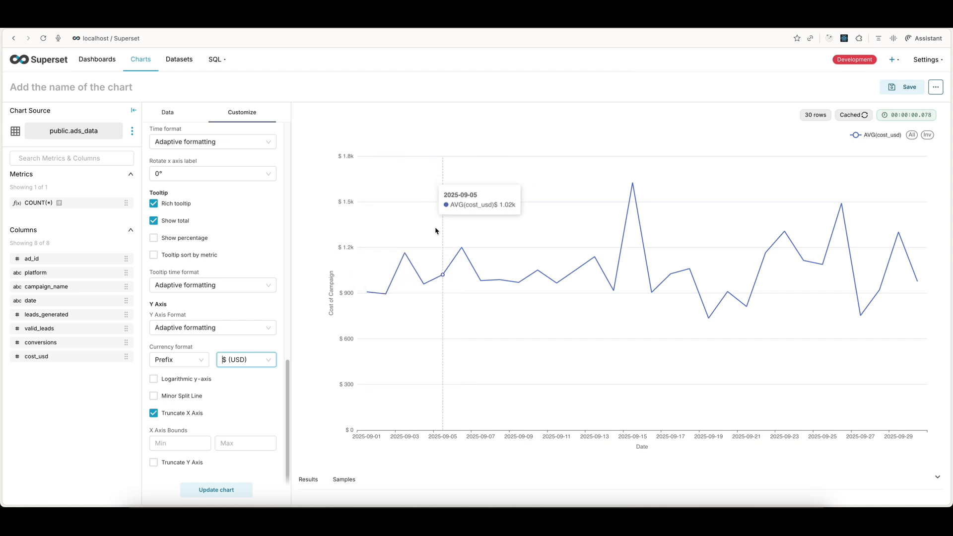
Step: Name the chart Cost of Campaign over Time and save it without adding it to a dashboard
click(85, 89)
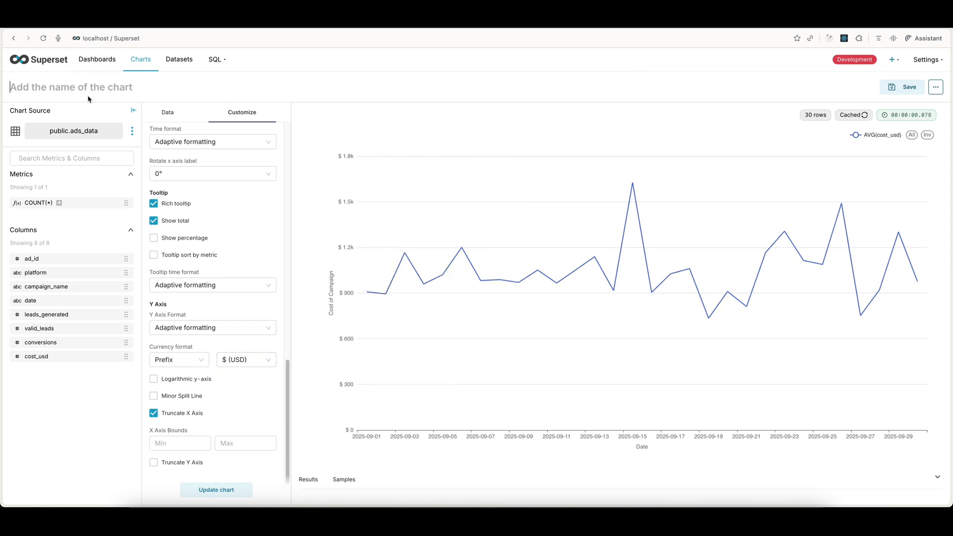
text(Cost of )
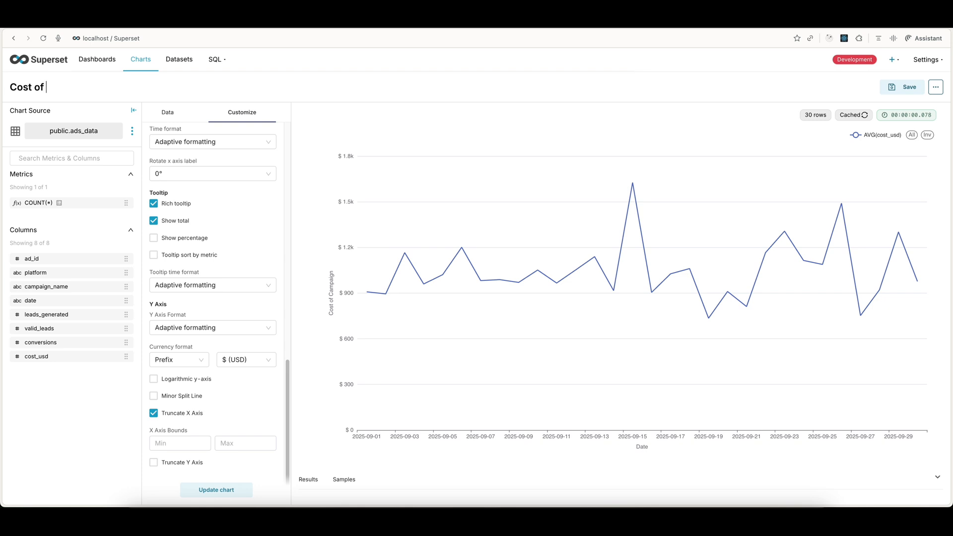
text(Campaign over Time)
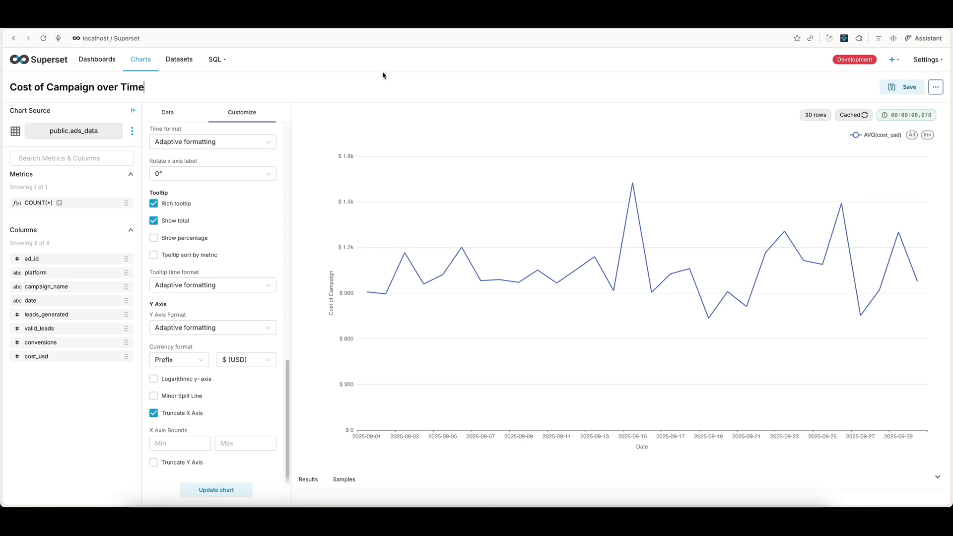
click(891, 89)
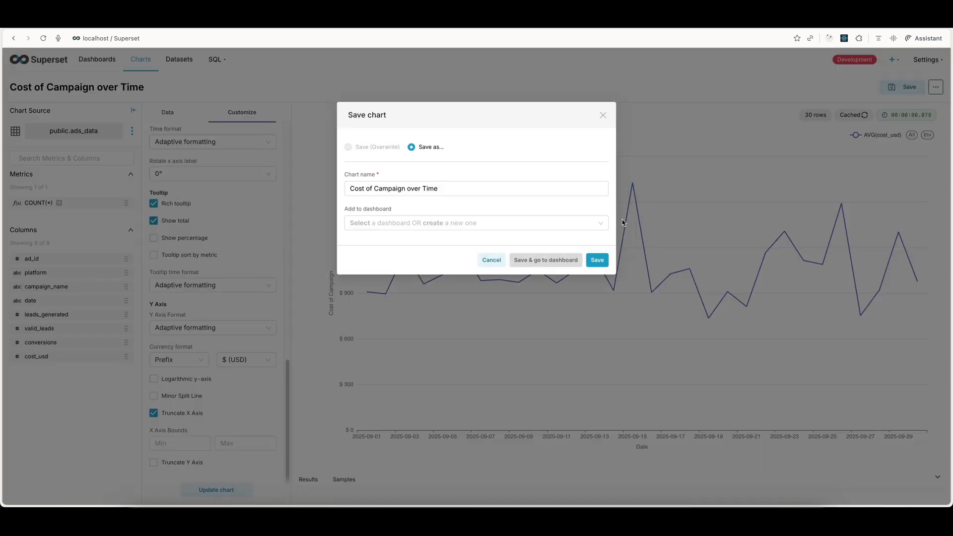
click(598, 260)
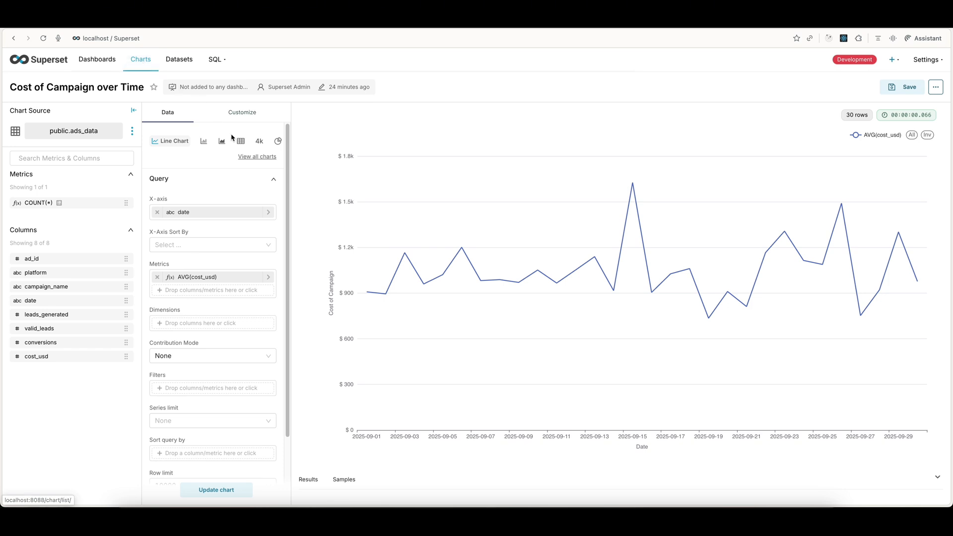
Step: Change the visualization type from the line chart to Mixed Chart
click(251, 158)
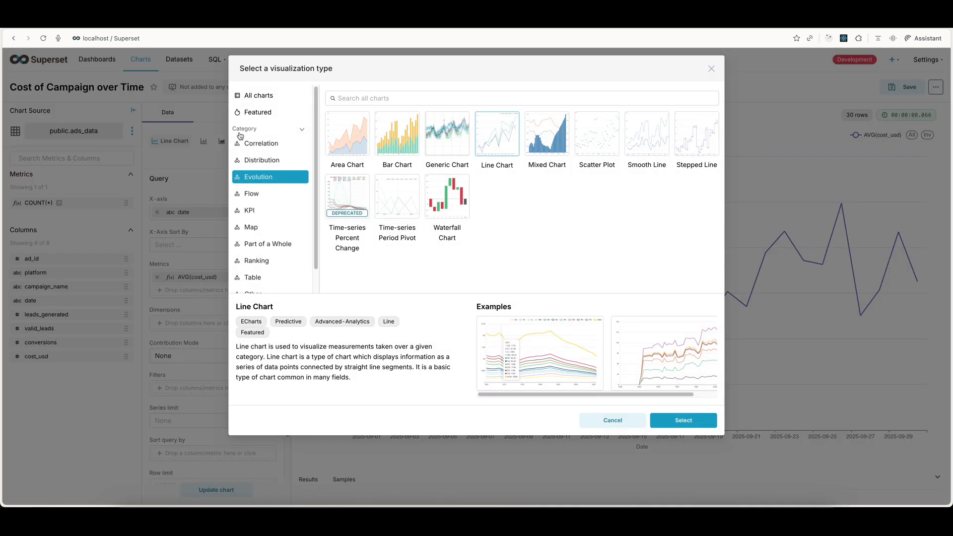
click(546, 150)
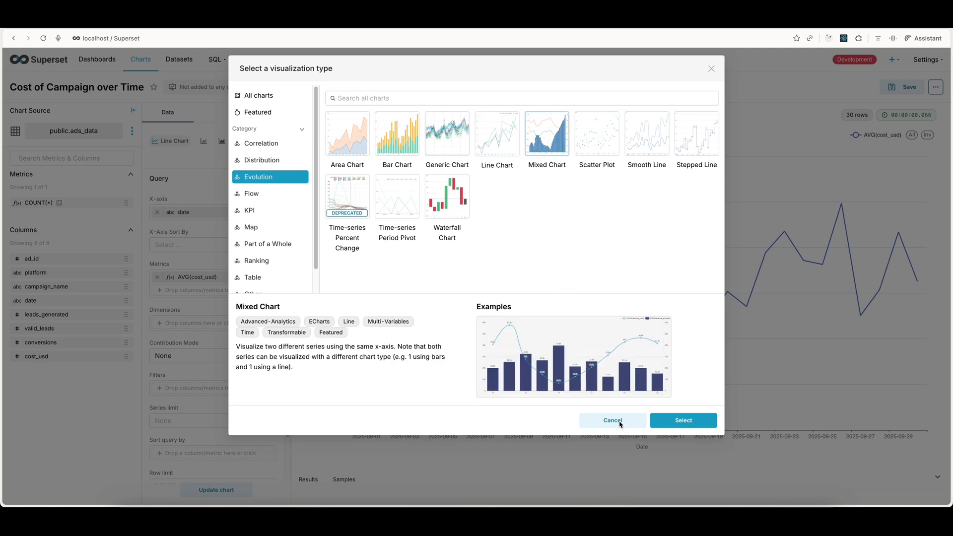
click(672, 423)
scroll(214, 171, up, 5)
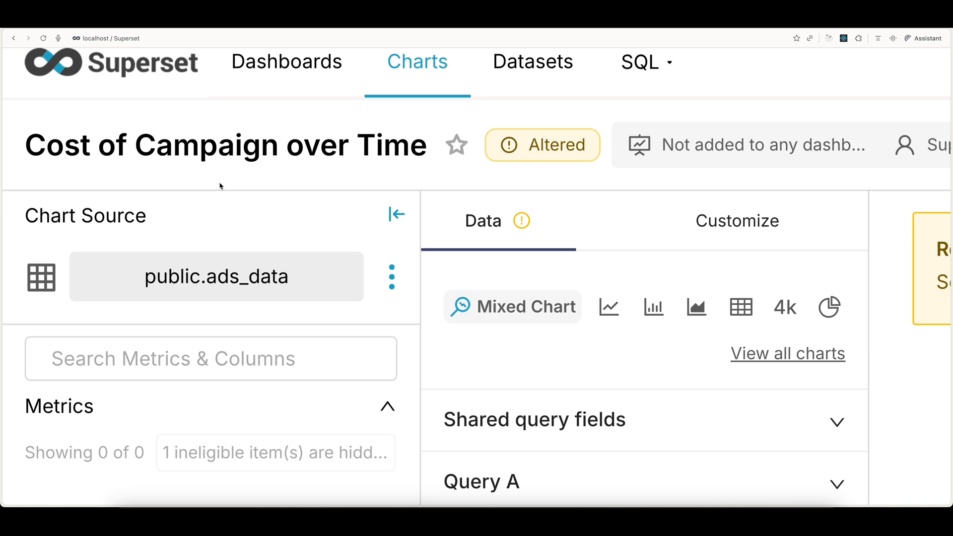
scroll(220, 186, down, 5)
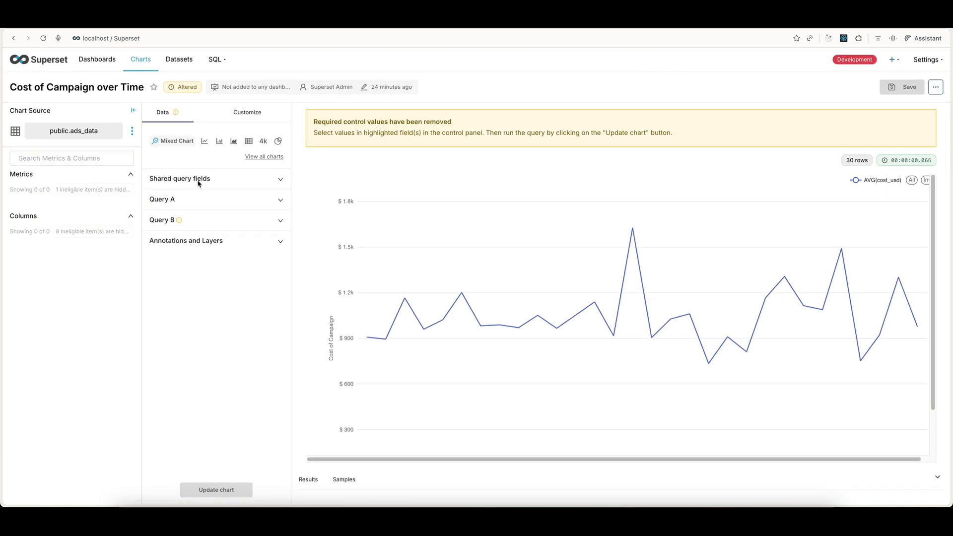
Step: Check the shared X-axis field and remove the AVG(cost_usd) metric from Query A
click(199, 181)
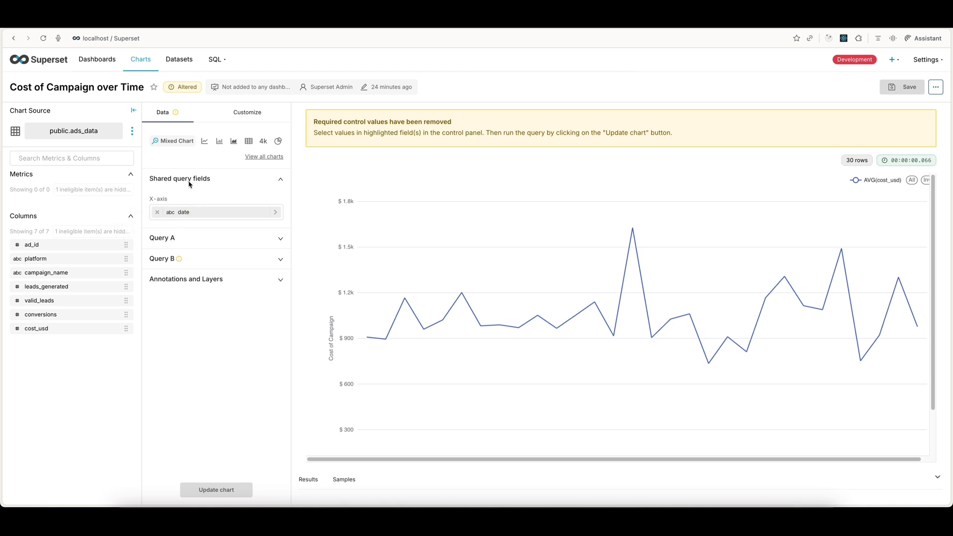
click(191, 180)
click(174, 202)
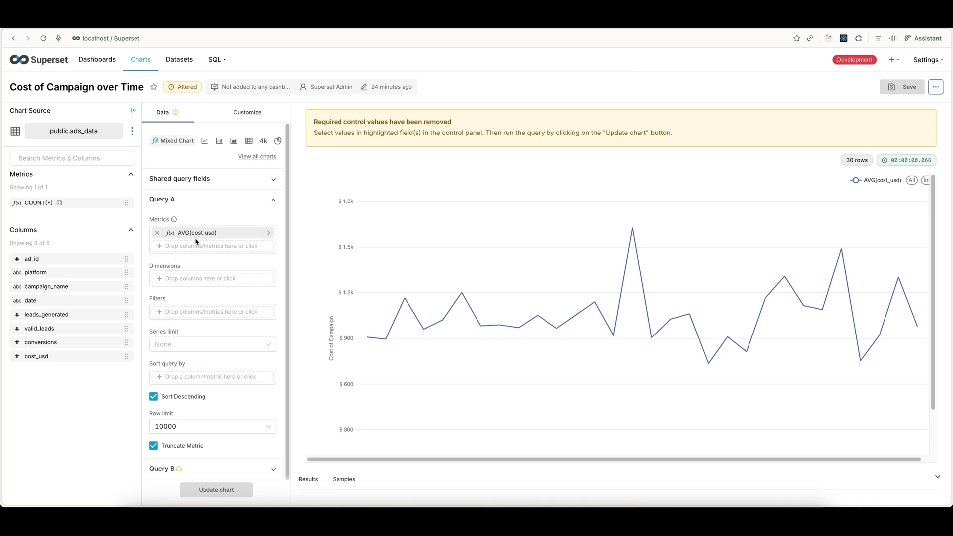
click(157, 232)
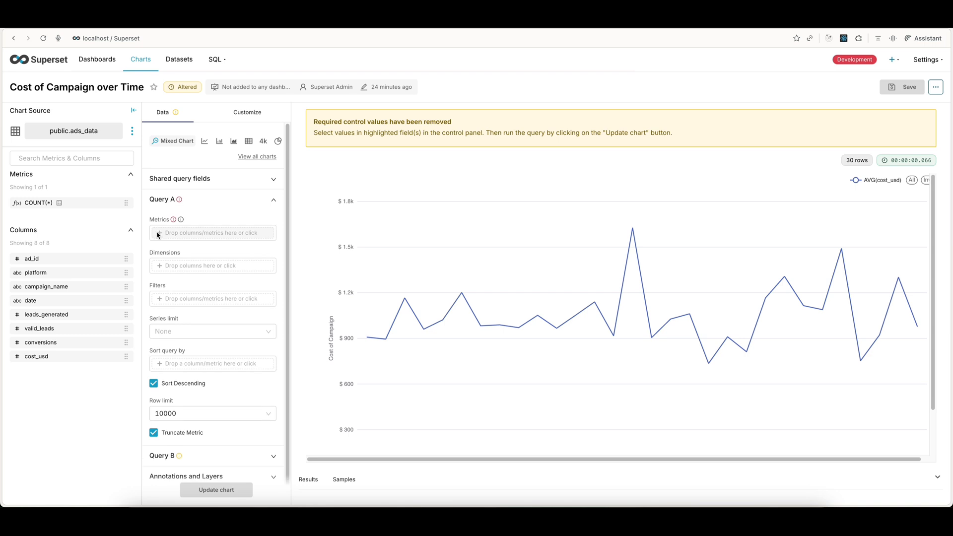
Step: Try to add a simple metric to Query A using the leads_generated column with the SUM aggregate
click(182, 233)
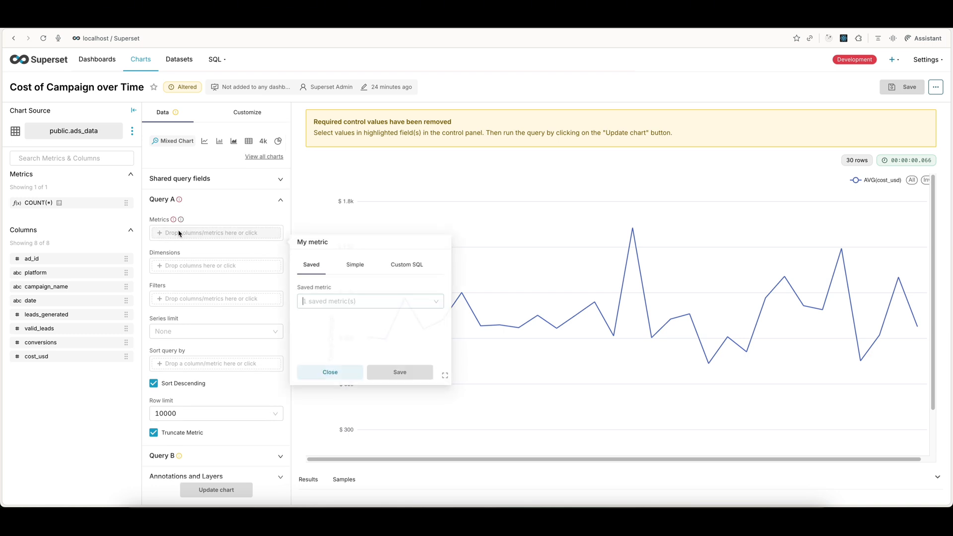
click(356, 266)
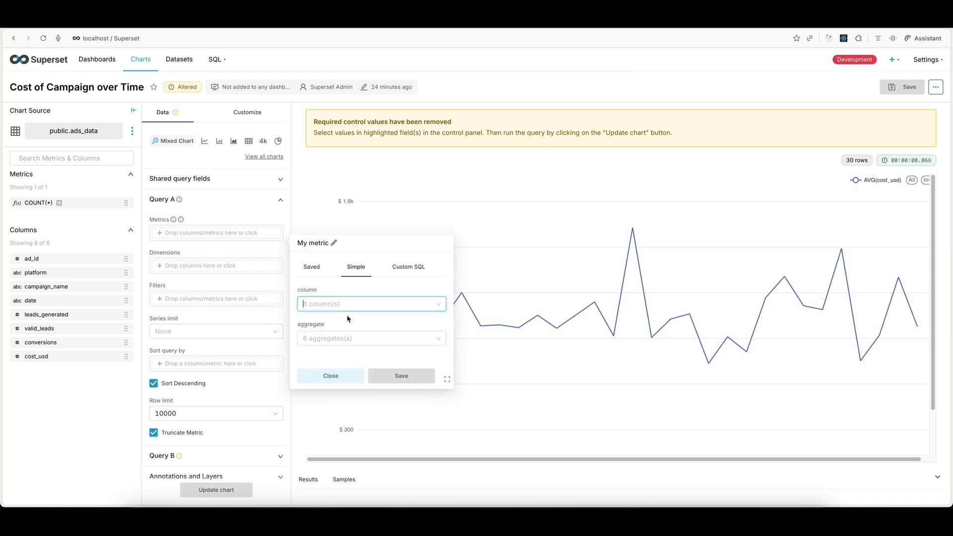
click(345, 305)
text(tot)
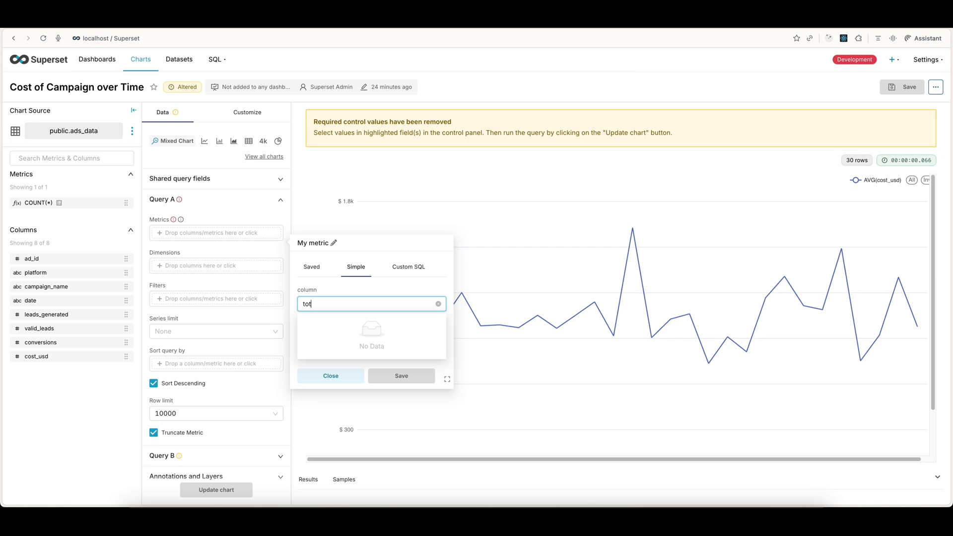
key(BackSpace)
key(BackSpace)
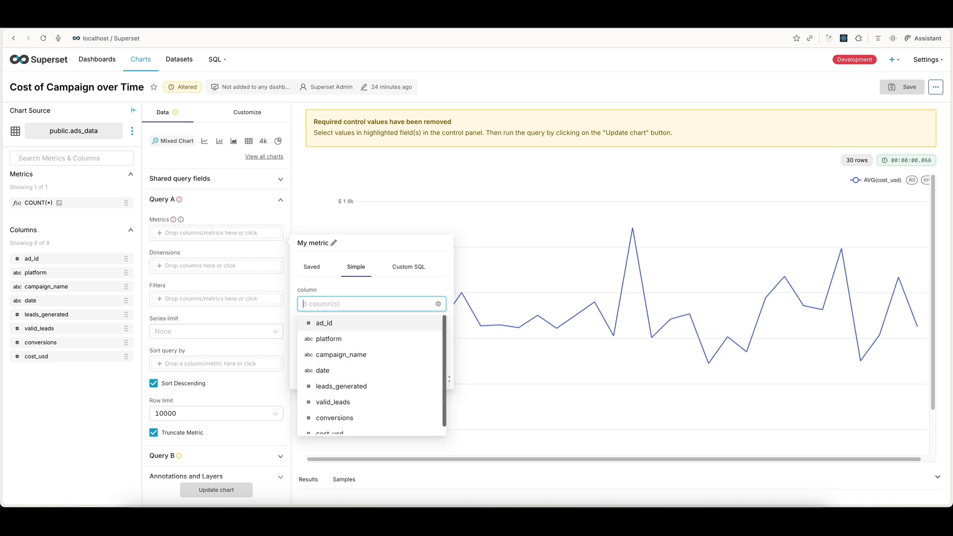
click(351, 387)
click(357, 338)
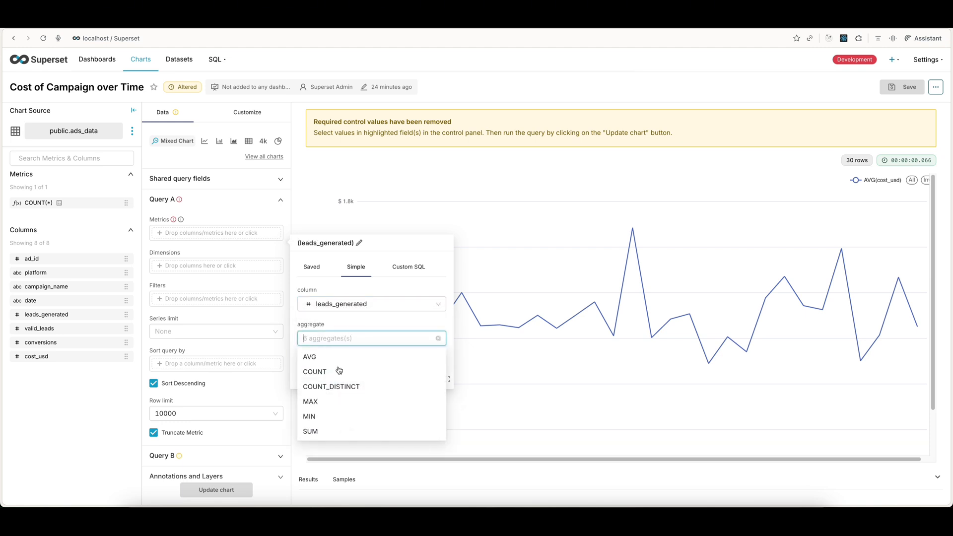
click(332, 434)
click(407, 395)
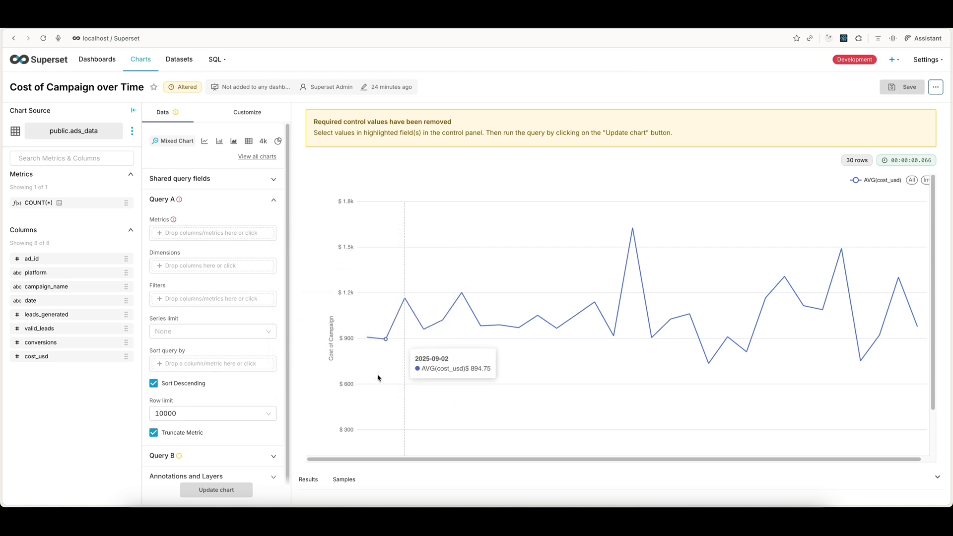
Step: Add and save SUM of leads_generated as the Query A metric, and collapse the Query A section
click(207, 234)
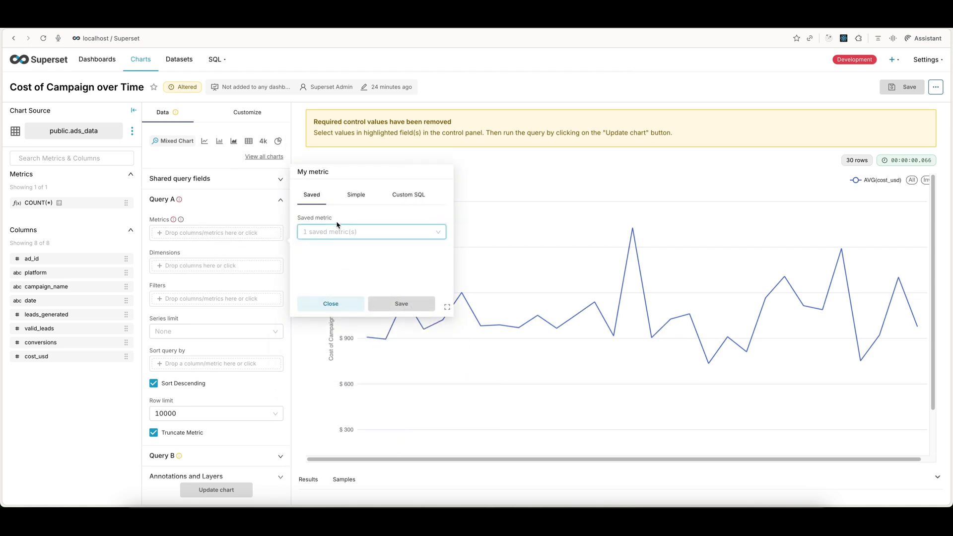
click(352, 233)
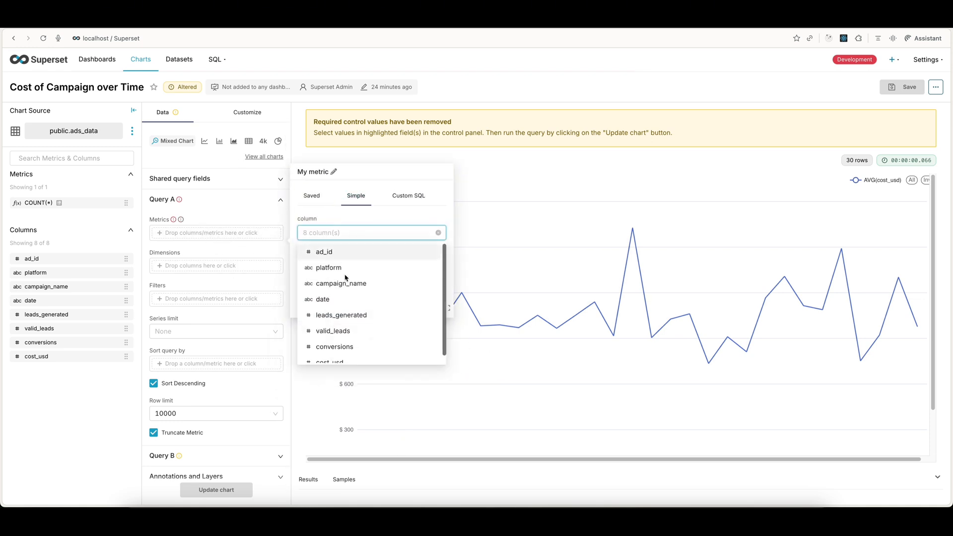
click(348, 313)
click(351, 266)
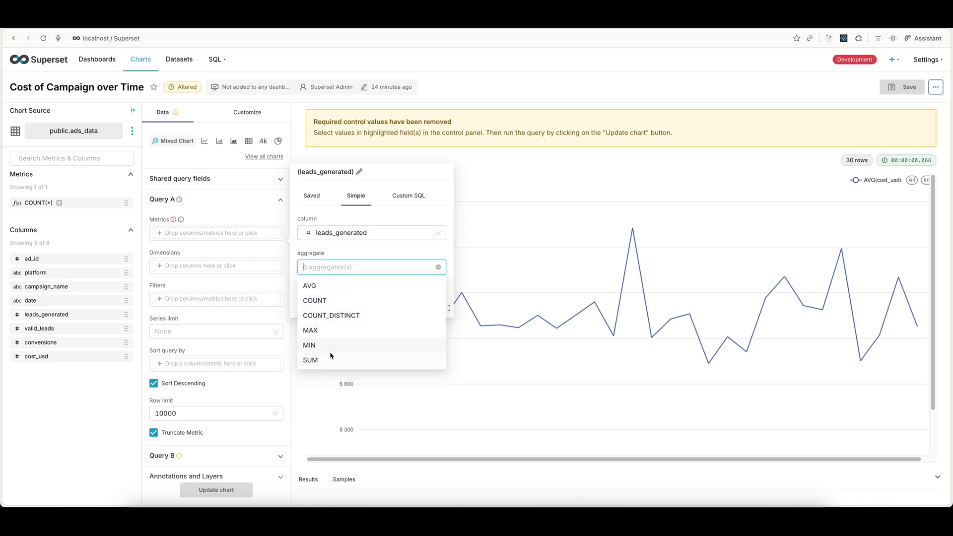
click(330, 360)
click(384, 312)
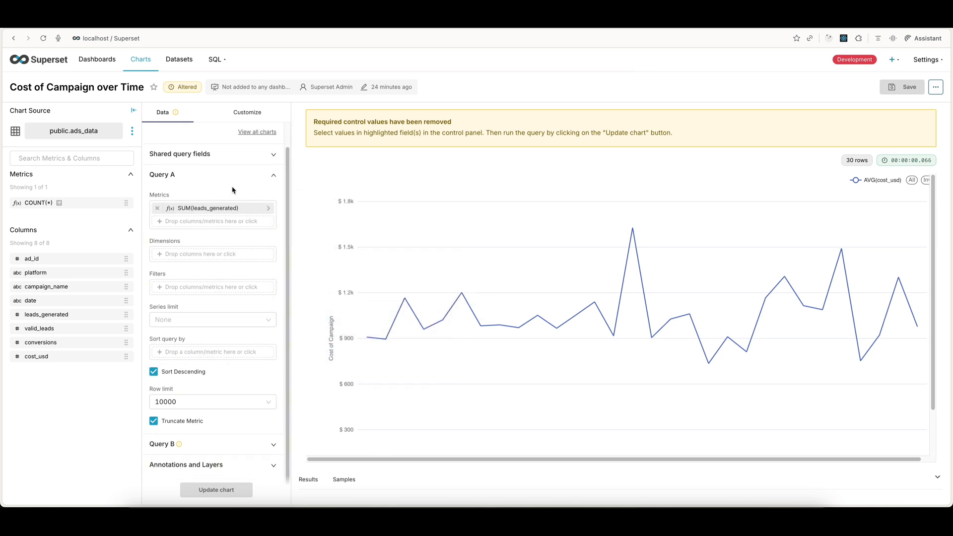
click(232, 177)
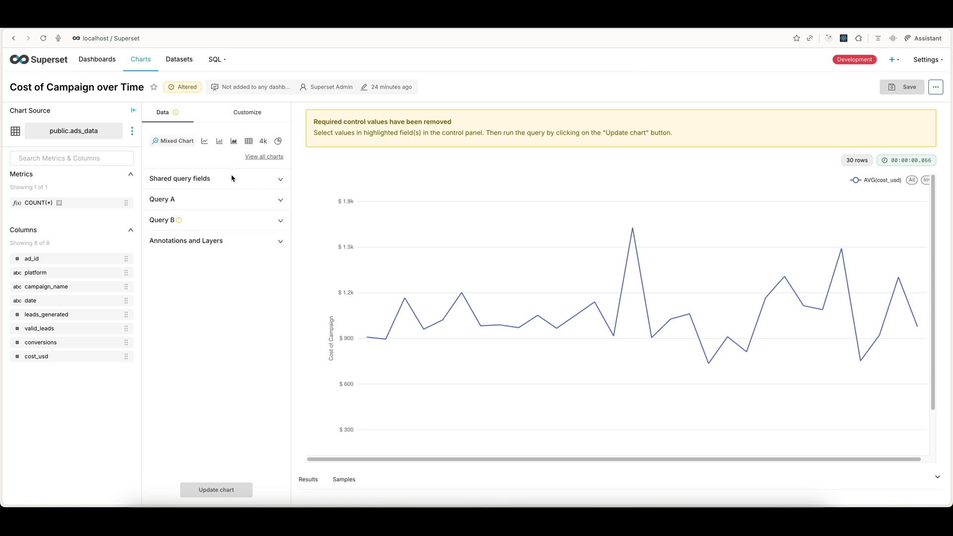
Step: Add and save a simple metric in Query B using the valid_leads column with the SUM aggregate
click(185, 223)
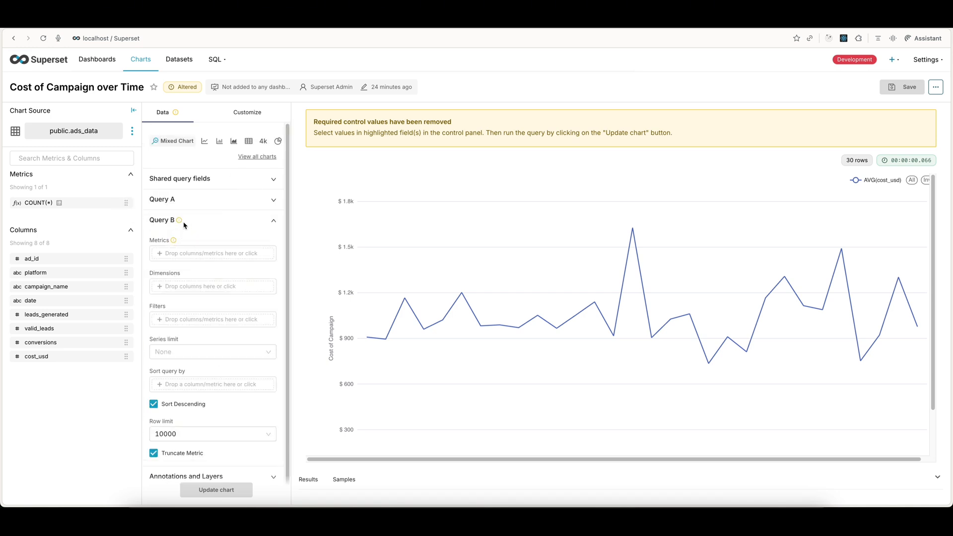
mouse_move(181, 223)
mouse_move(176, 241)
click(188, 252)
click(363, 290)
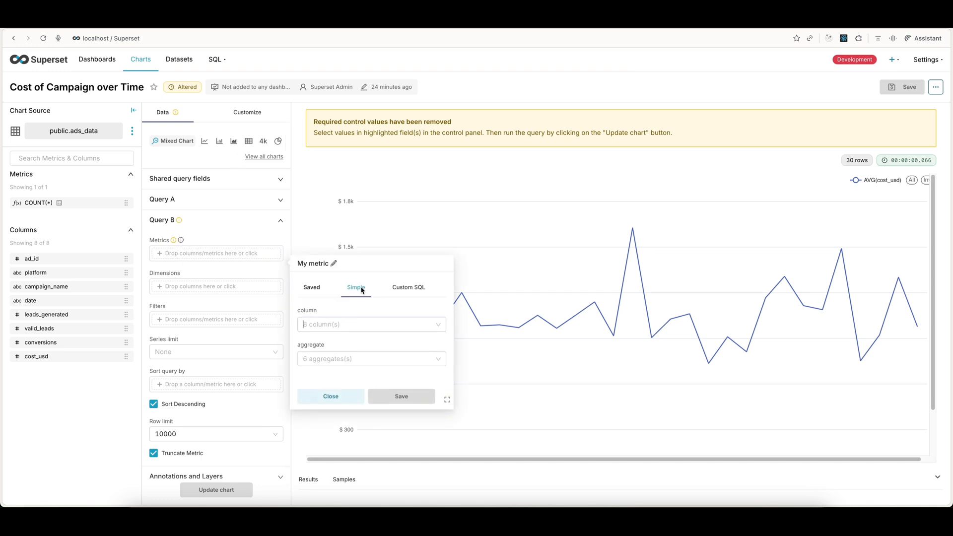
click(353, 323)
scroll(346, 408, down, 1)
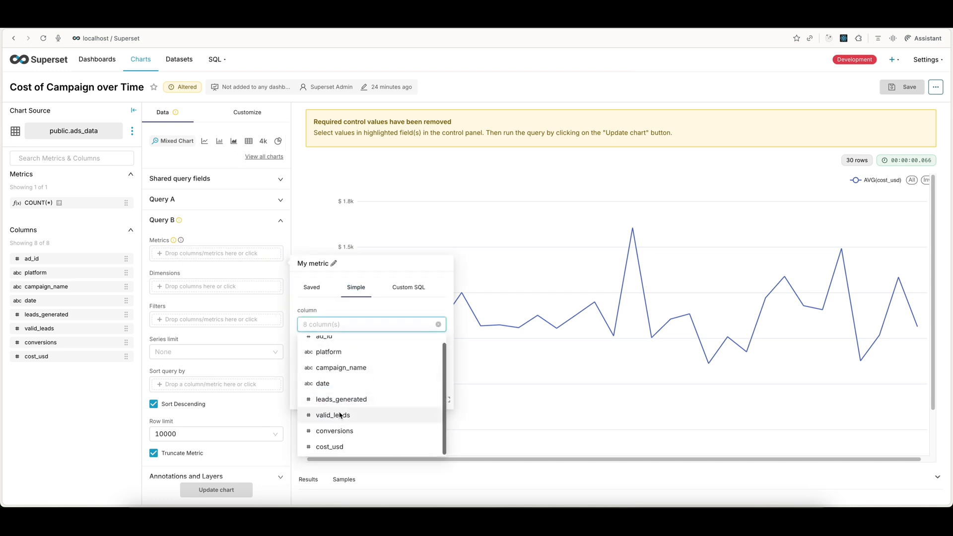
click(340, 415)
click(346, 359)
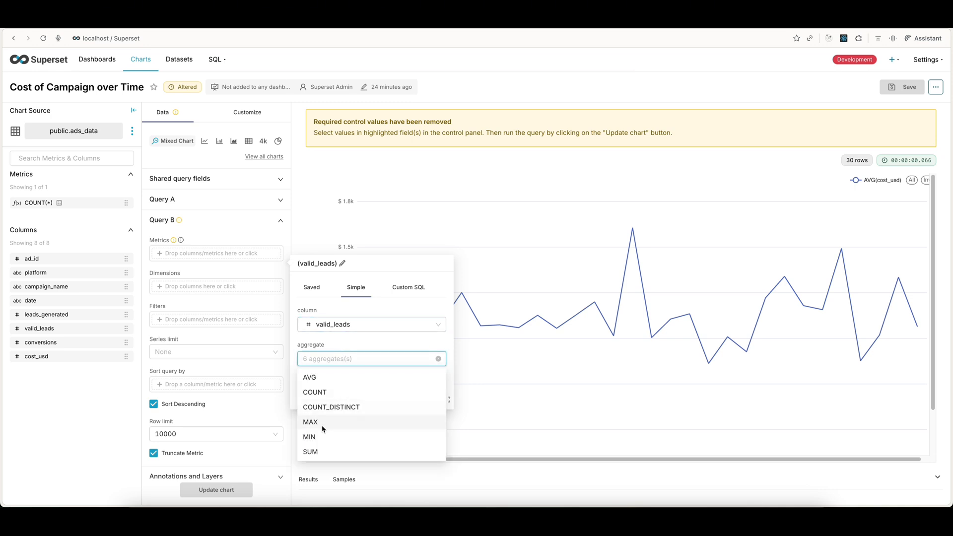
click(327, 452)
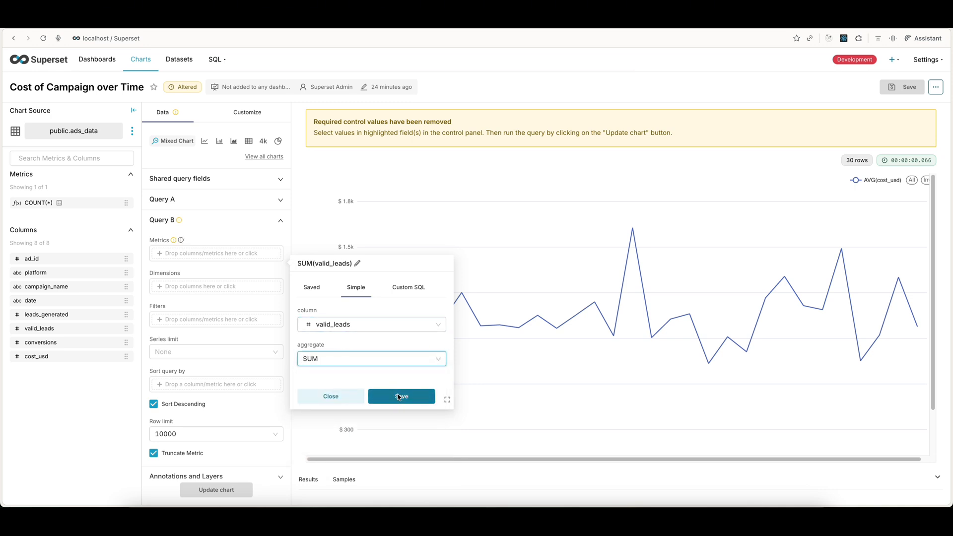
click(399, 396)
Step: Update the mixed chart to plot the metrics of both queries
scroll(218, 437, down, 1)
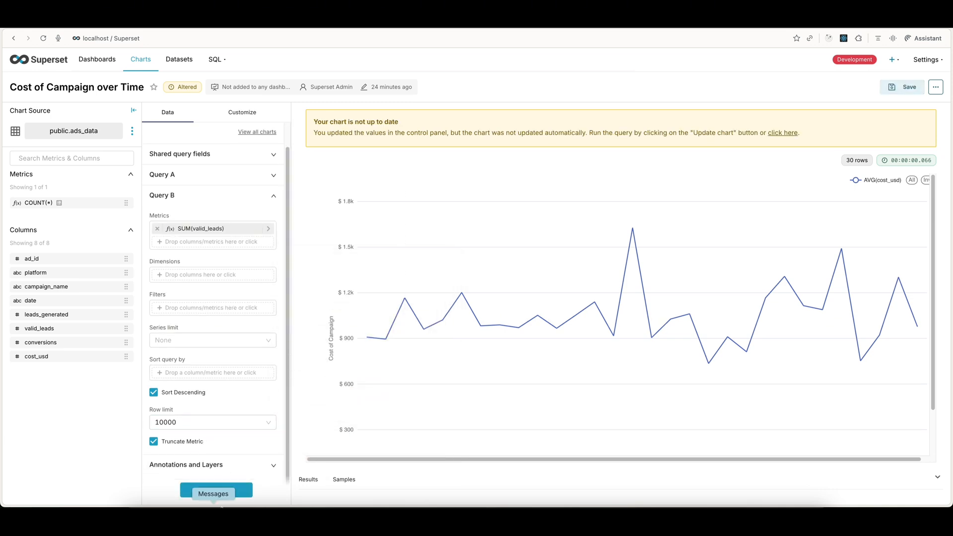
scroll(216, 340, up, 1)
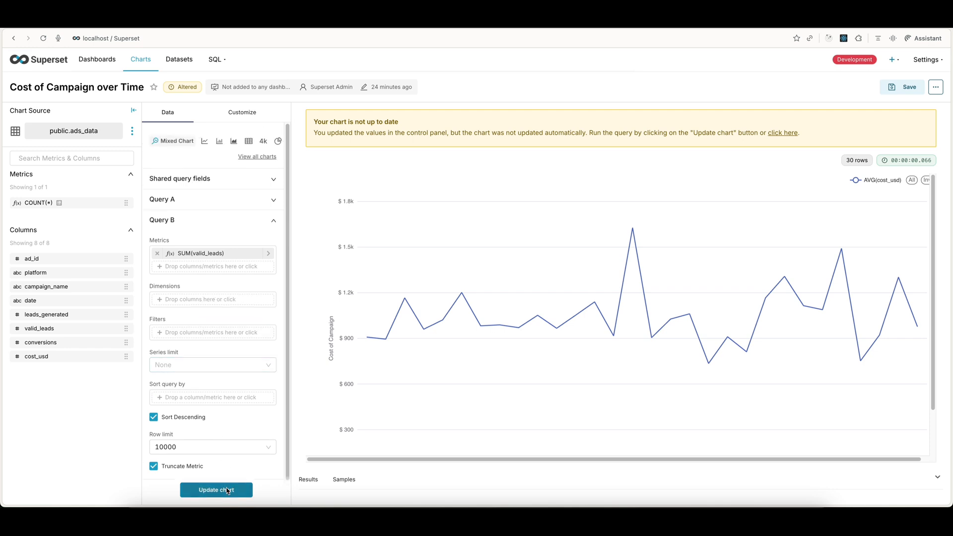
click(226, 491)
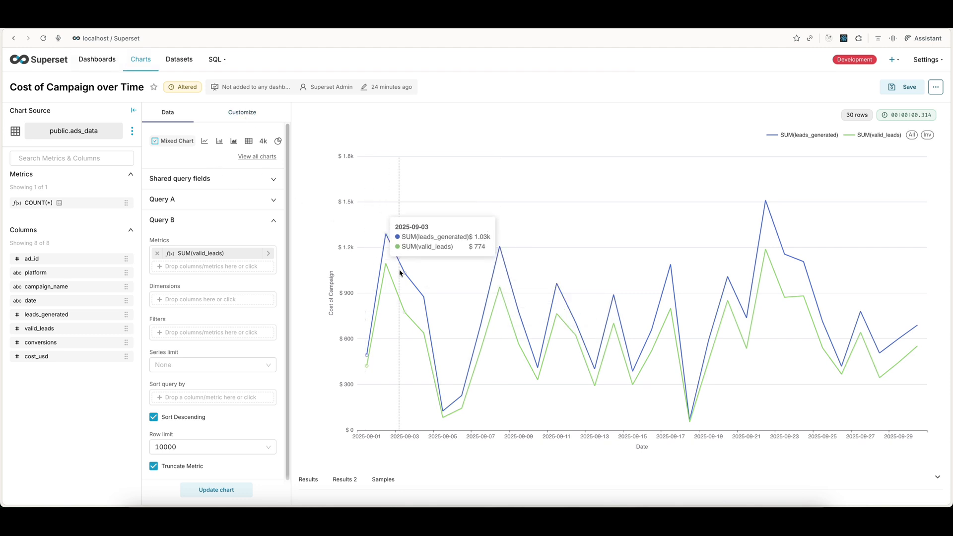
Step: Change the Query B series type to Bar in the chart customization options
click(246, 118)
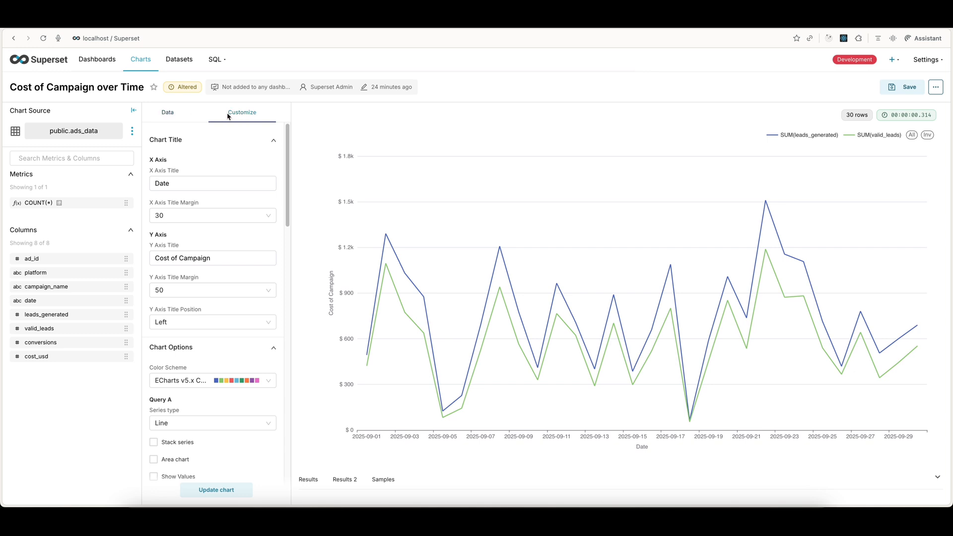
scroll(223, 258, down, 3)
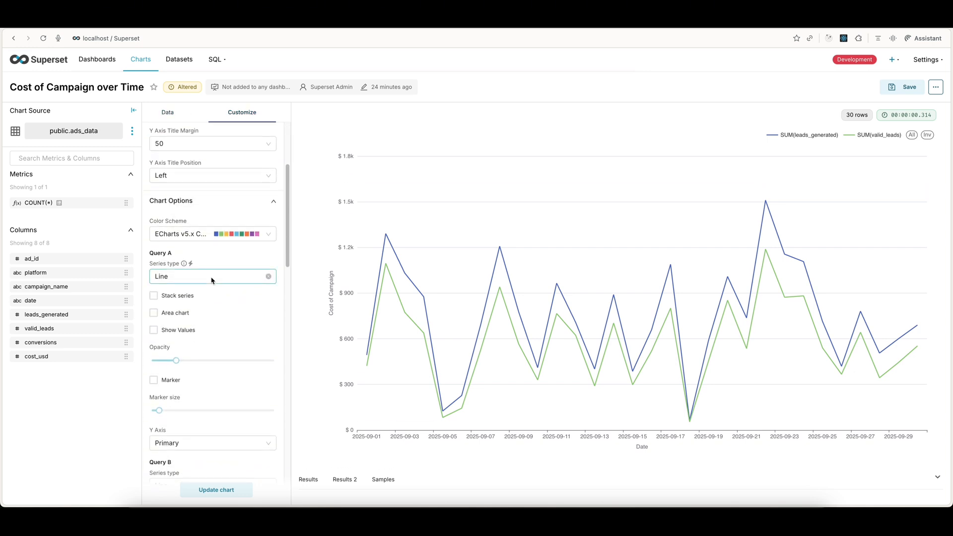
scroll(211, 280, down, 3)
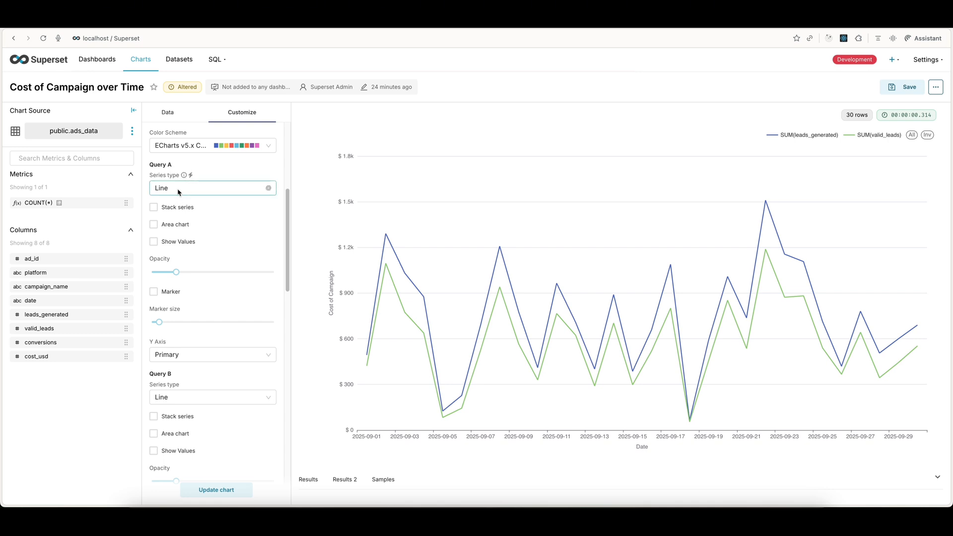
scroll(179, 192, down, 1)
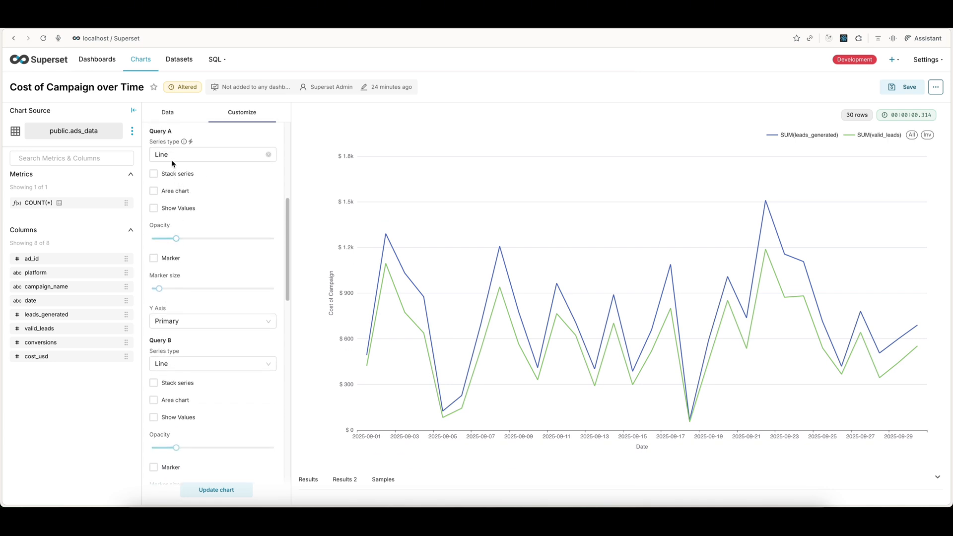
scroll(181, 240, up, 1)
scroll(181, 241, down, 7)
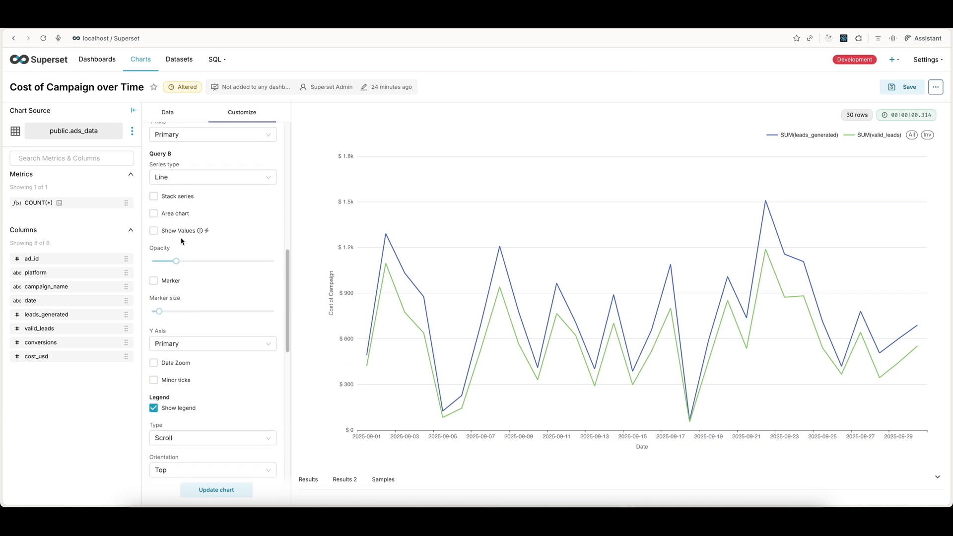
scroll(181, 242, down, 5)
scroll(181, 242, up, 2)
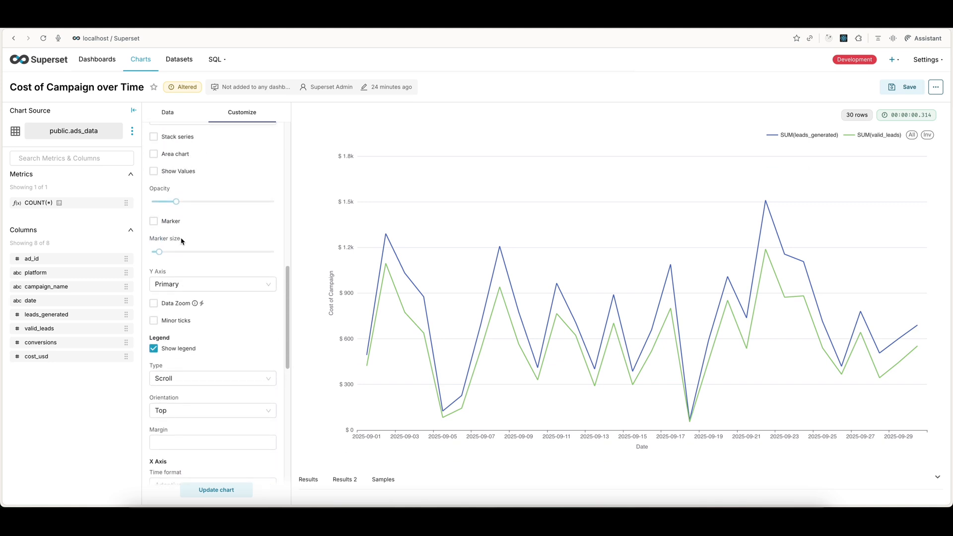
scroll(181, 241, down, 6)
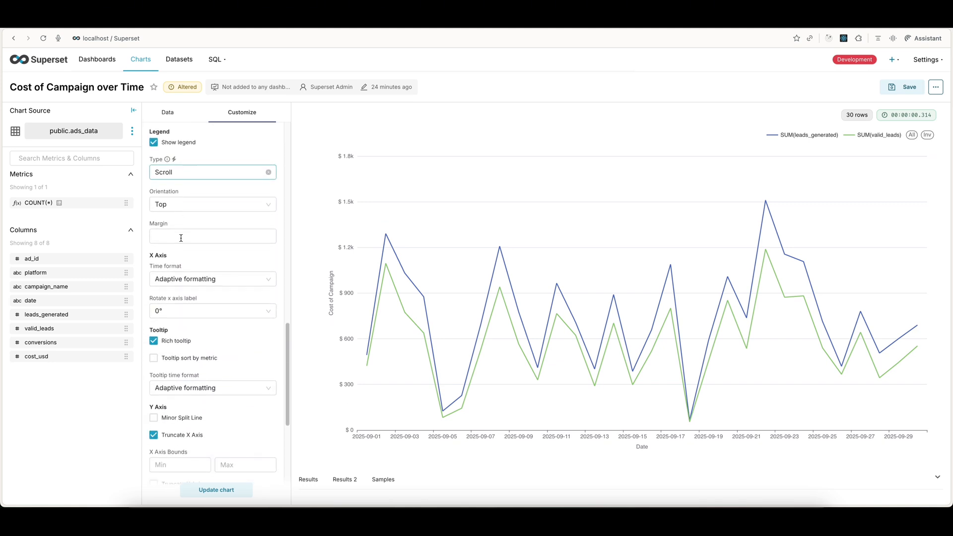
scroll(181, 239, down, 2)
scroll(182, 241, up, 8)
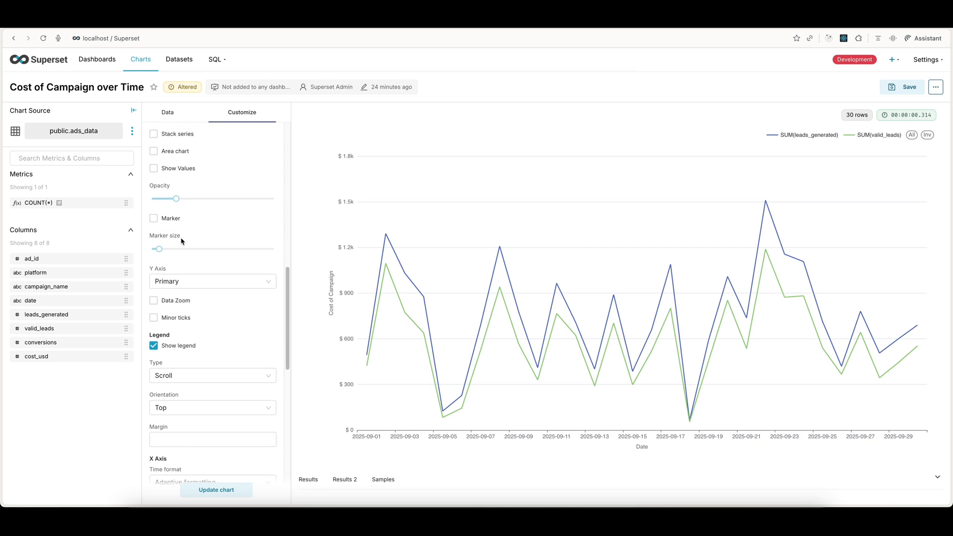
scroll(181, 242, up, 3)
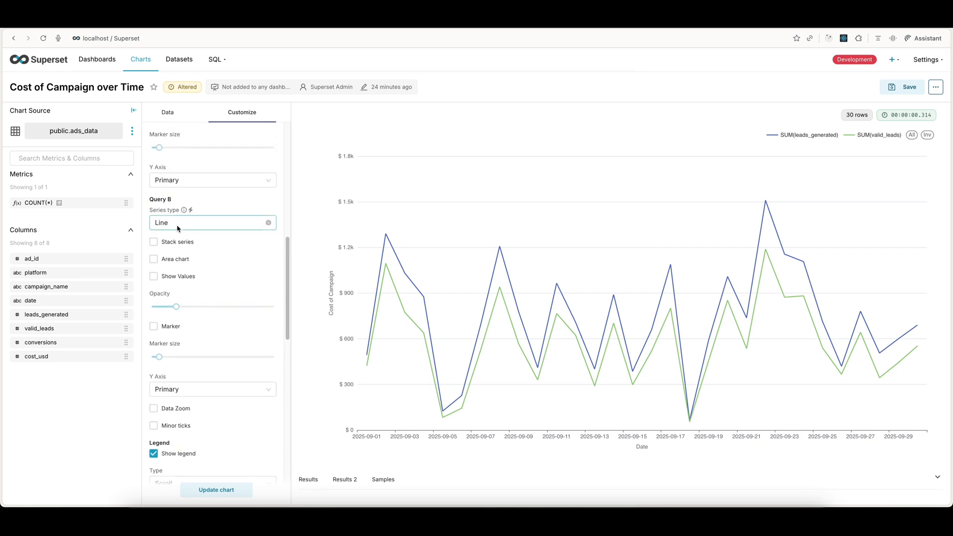
click(193, 225)
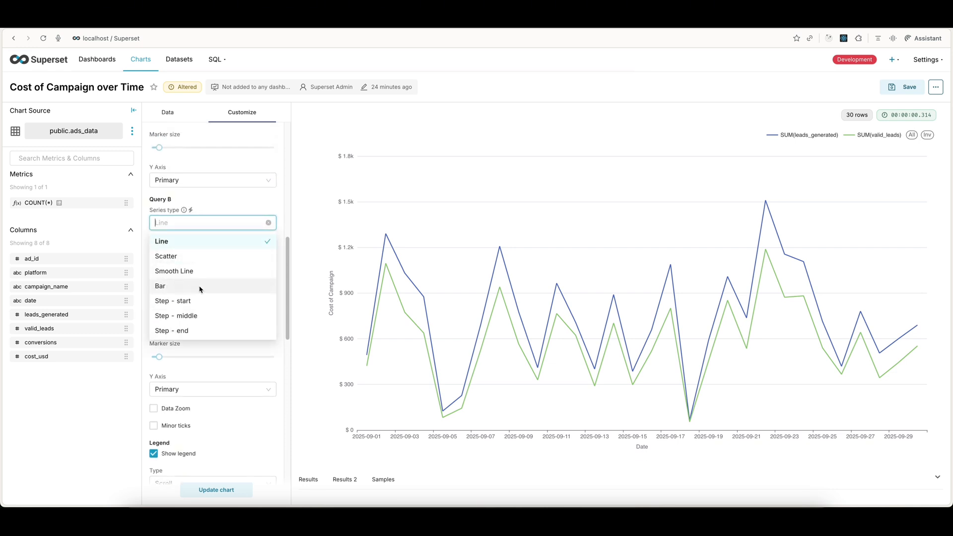
click(192, 291)
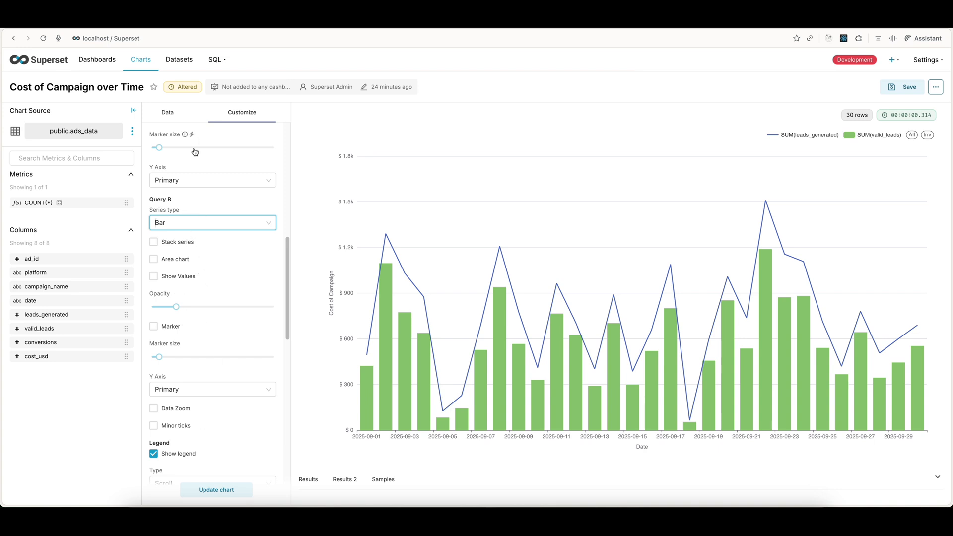
Step: Clear both the prefix setting and the USD currency from the primary y-axis currency format
scroll(204, 243, up, 10)
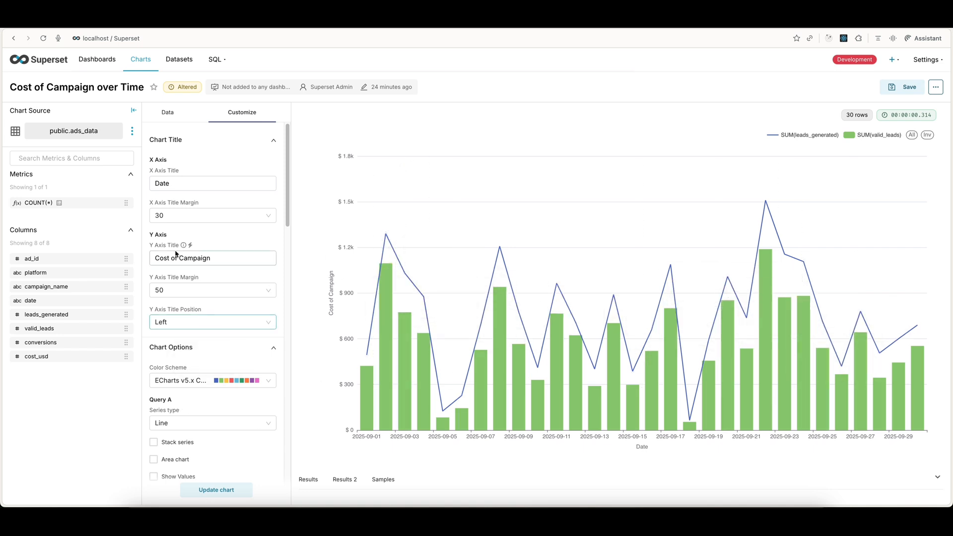
scroll(204, 252, down, 5)
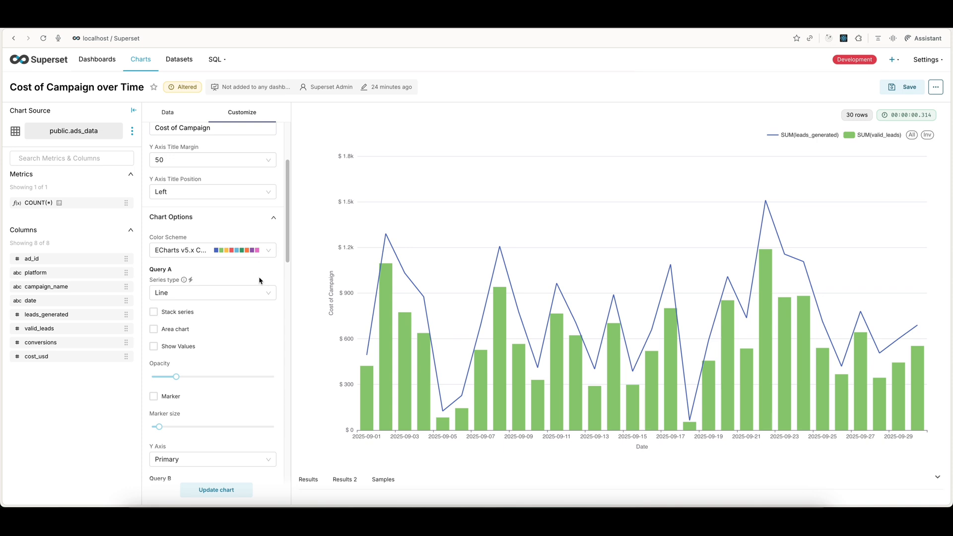
scroll(242, 283, down, 1)
scroll(233, 259, up, 2)
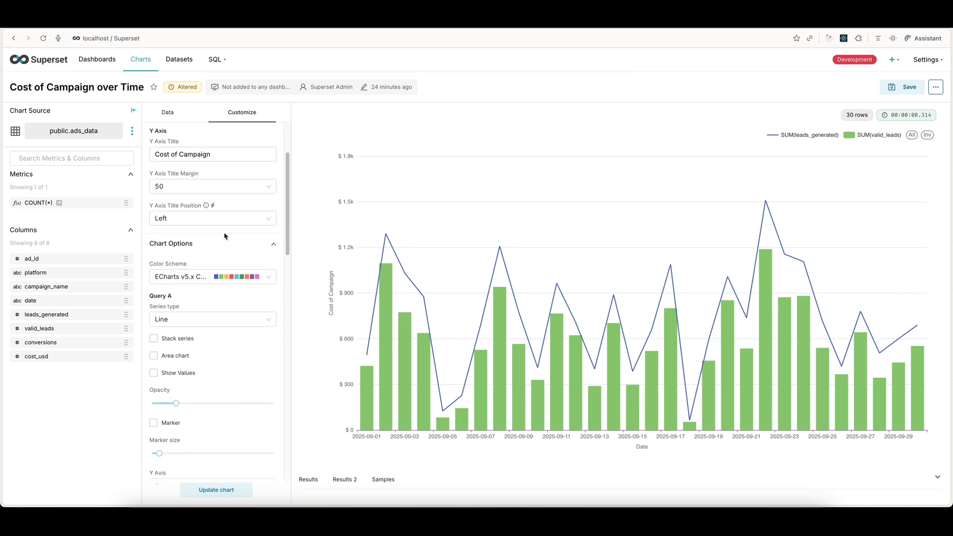
scroll(225, 238, down, 3)
scroll(224, 238, down, 6)
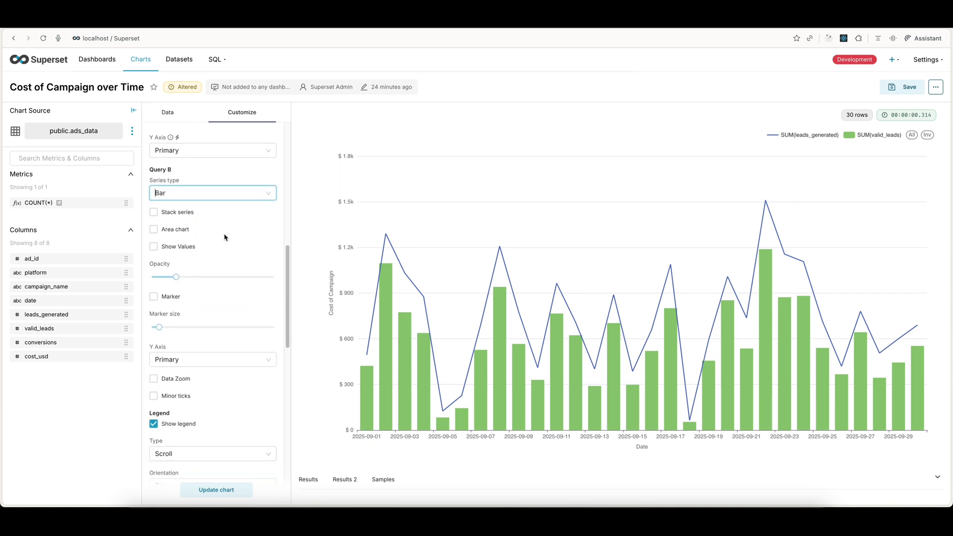
scroll(225, 239, down, 5)
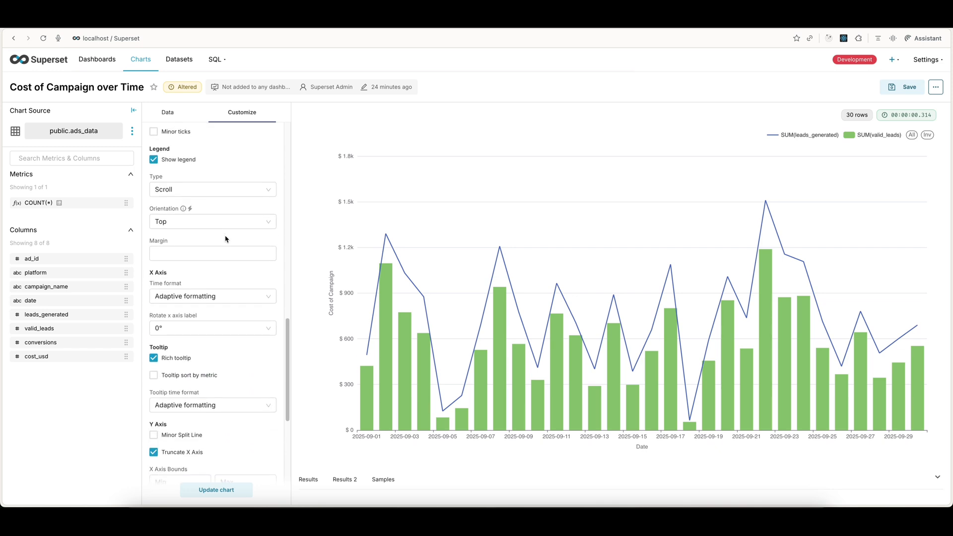
scroll(228, 241, down, 6)
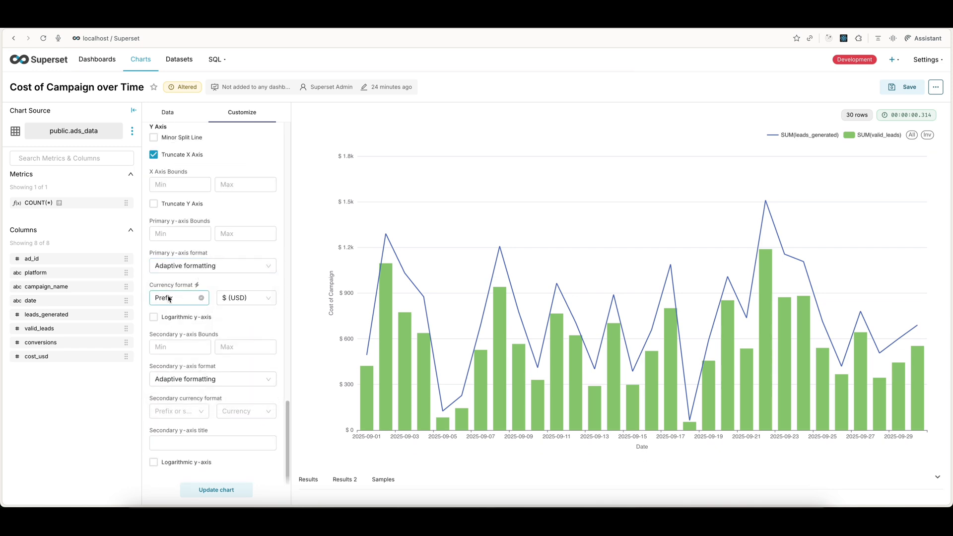
click(202, 300)
click(268, 298)
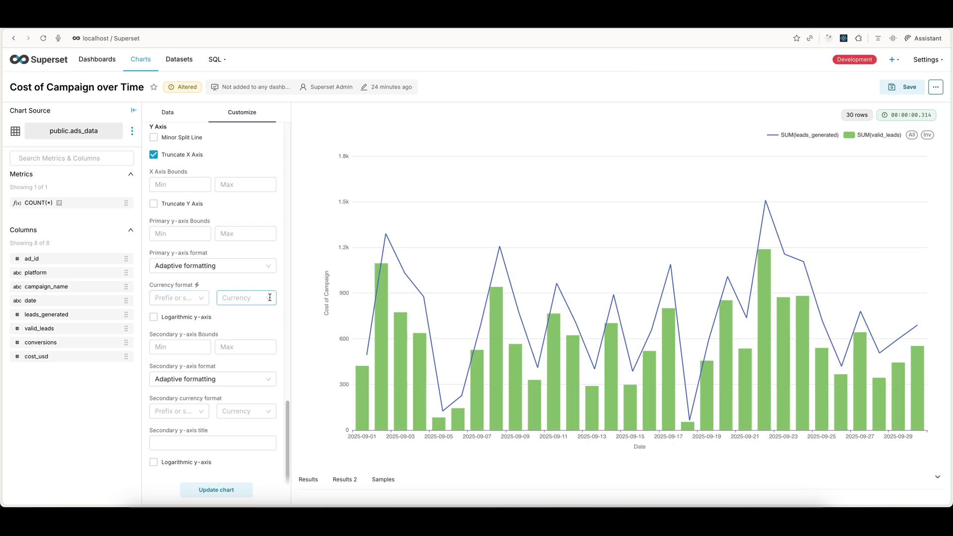
Step: Replace the Y axis title with "Total Campaigns" and update the chart
scroll(238, 308, up, 10)
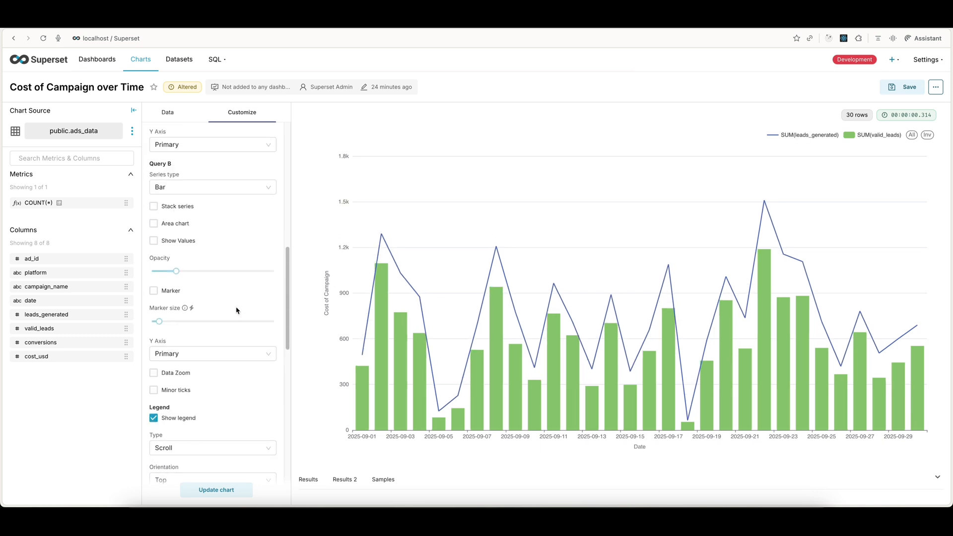
scroll(238, 302, up, 5)
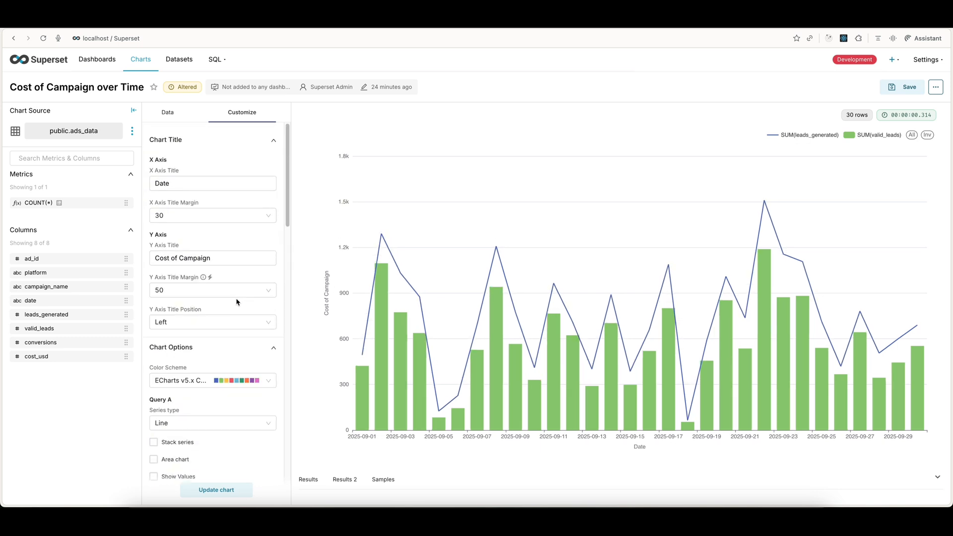
triple_click(188, 261)
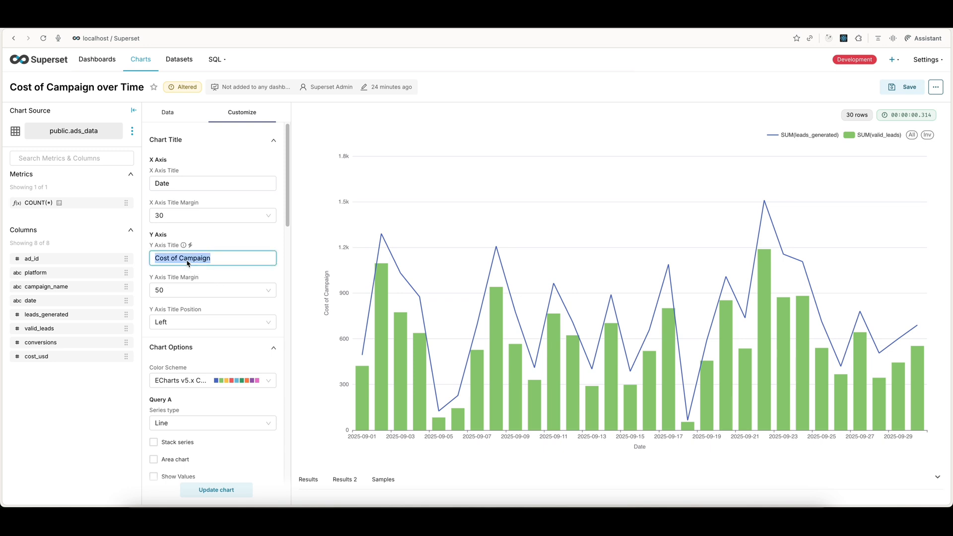
key(BackSpace)
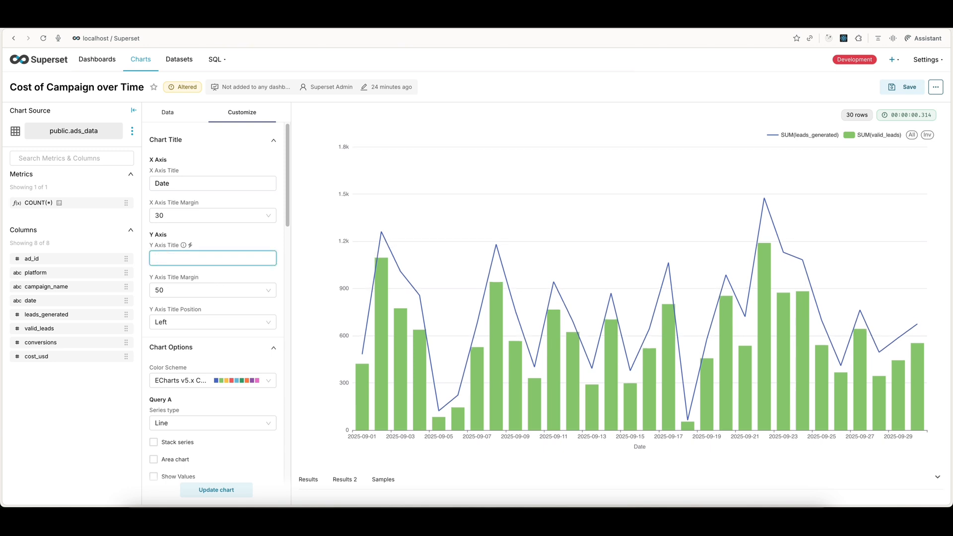
text(Ca)
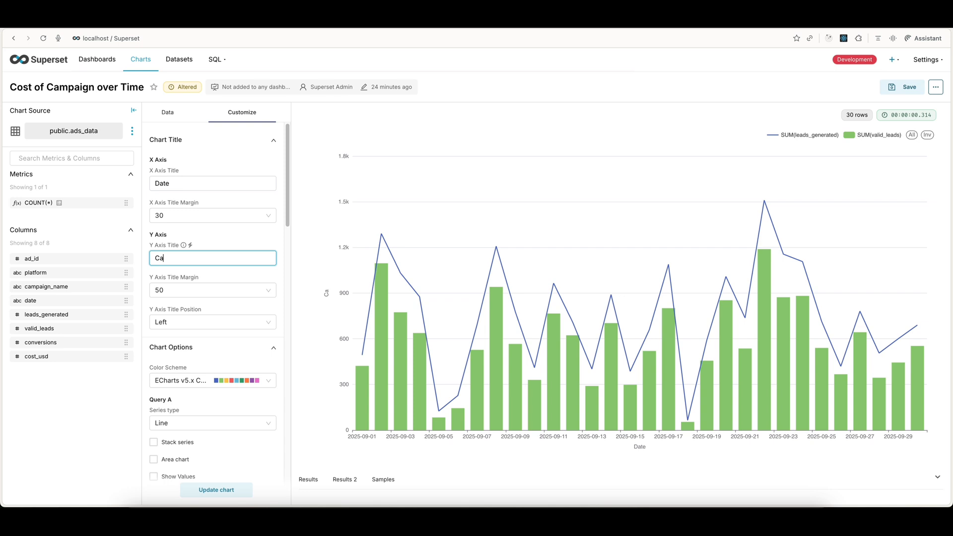
text(mpaigns)
text( Tota)
text(Total)
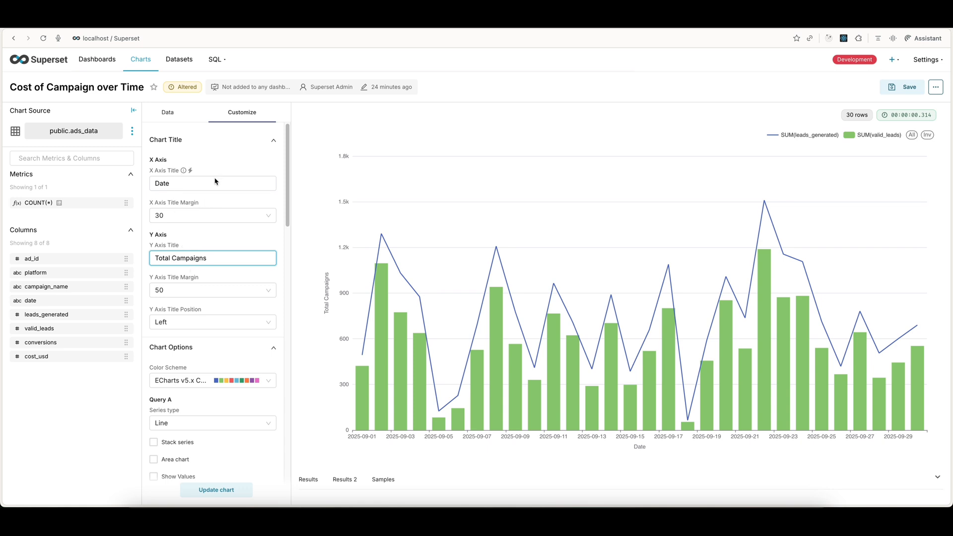
click(168, 112)
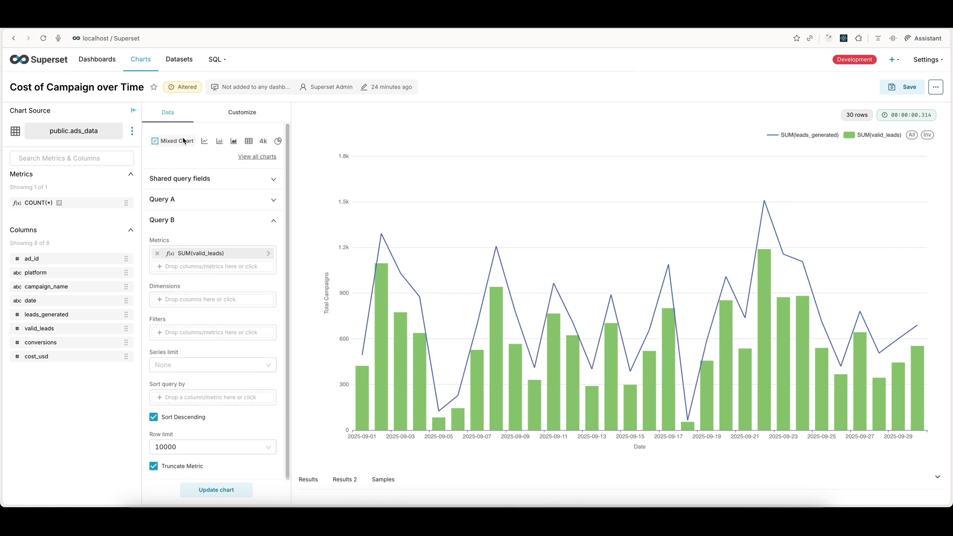
click(221, 491)
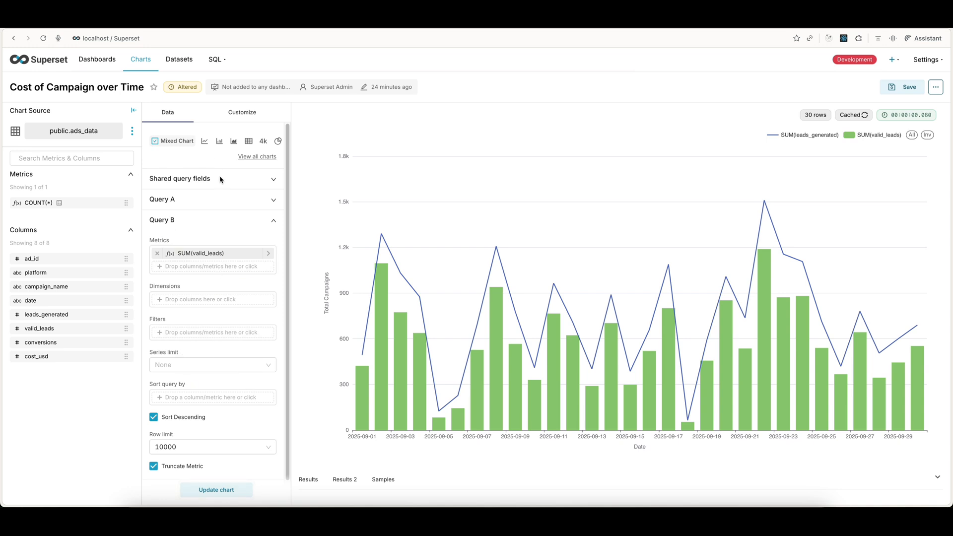
Step: Replace the chart's title with "Valid Leads Vs Generated Leads"
triple_click(75, 90)
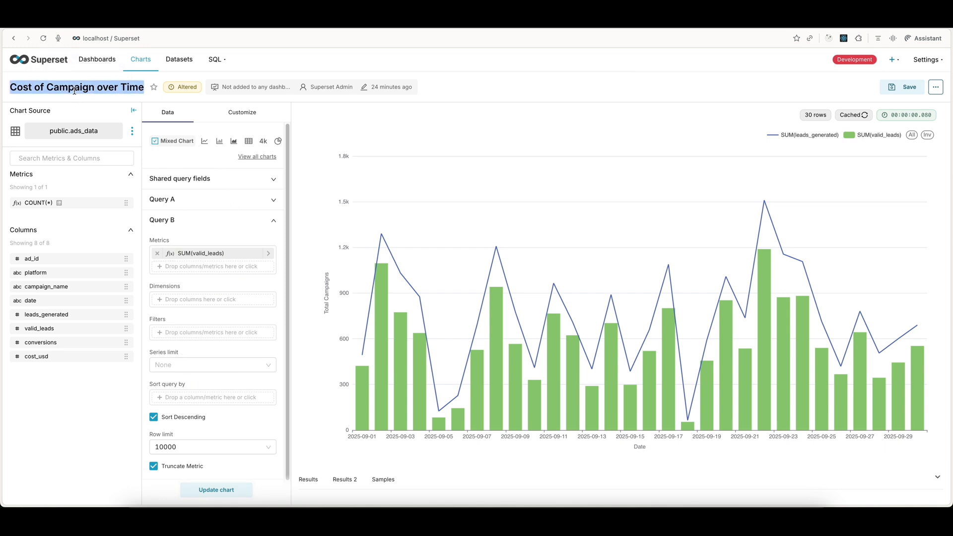
key(BackSpace)
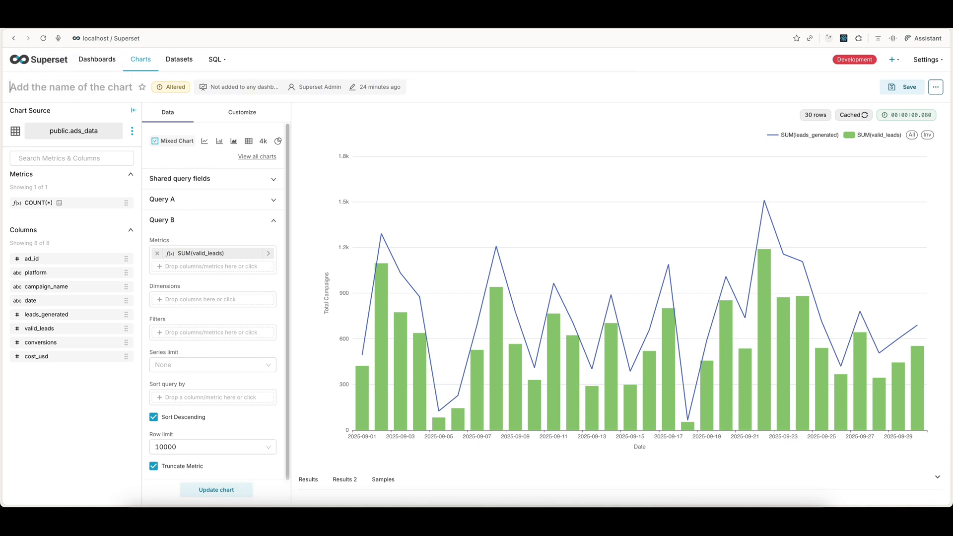
text(Valid Le)
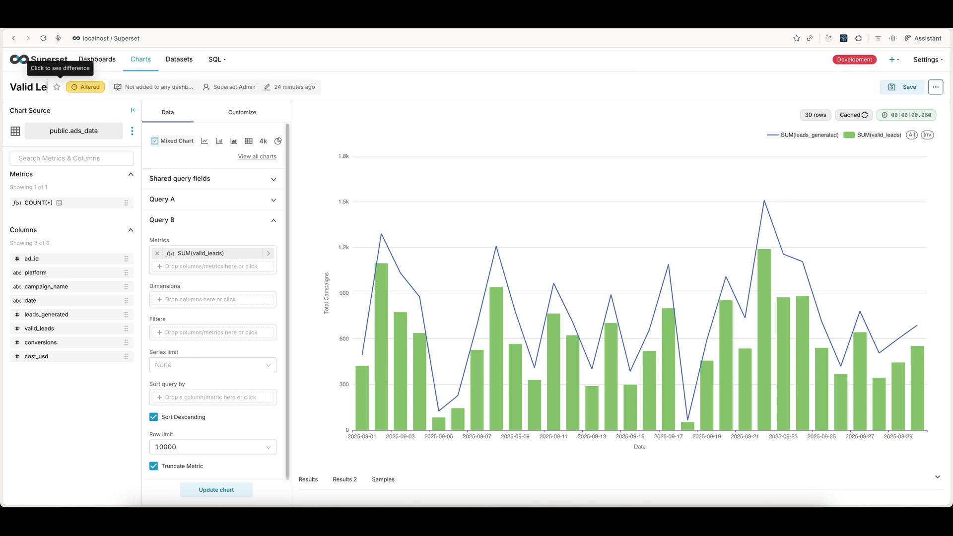
text(ads Vs)
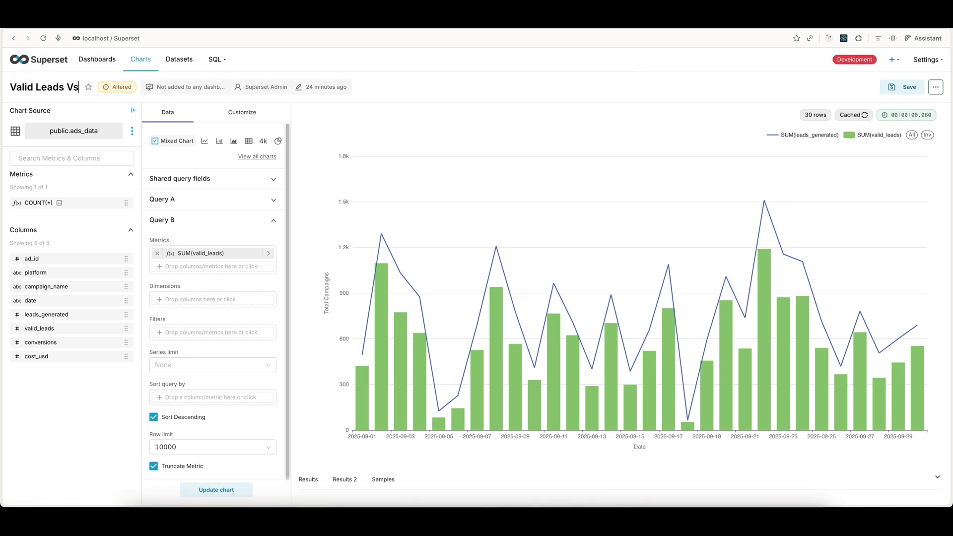
text( Gener)
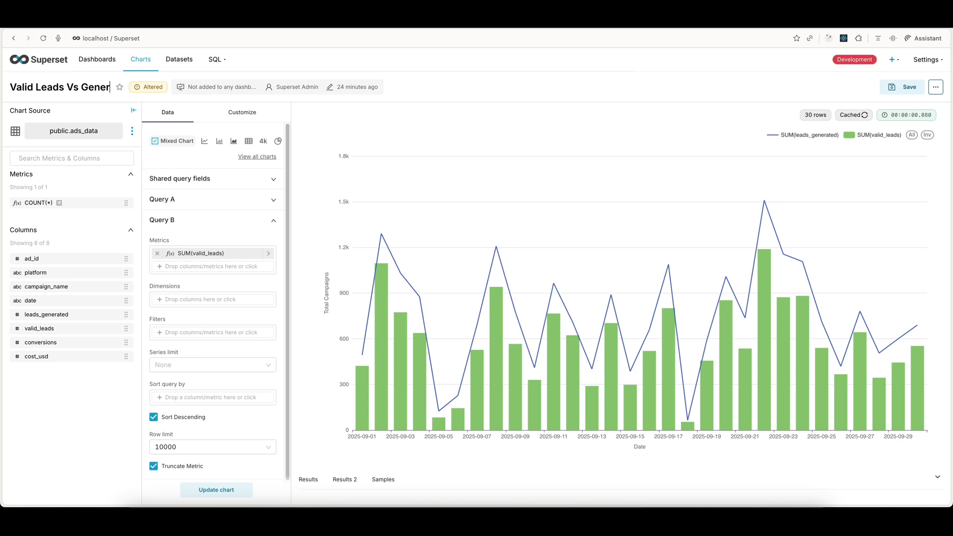
text(ated)
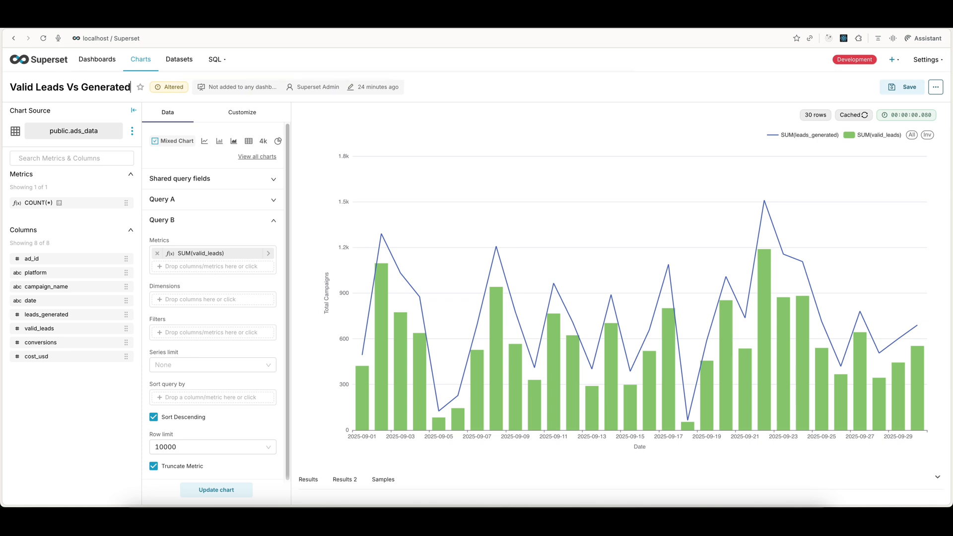
text( Lead)
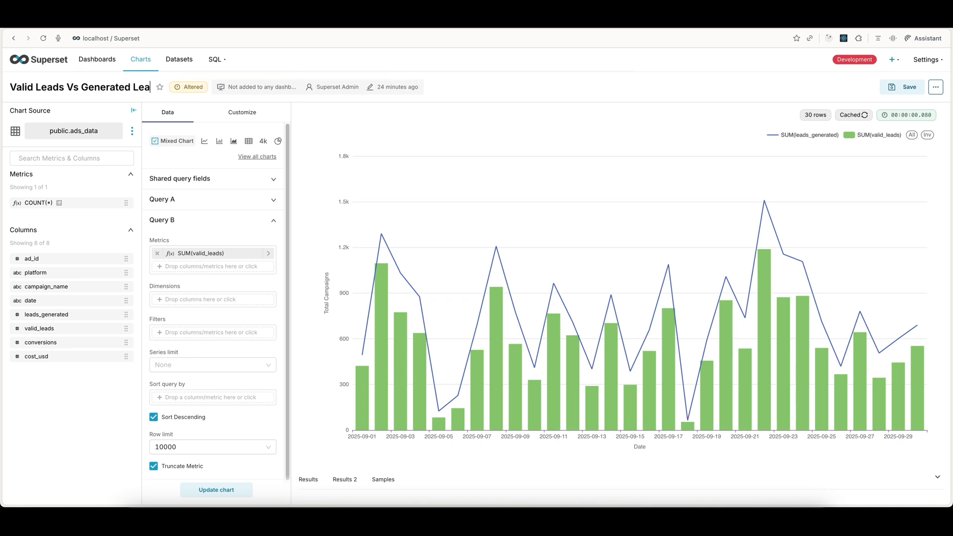
text(s)
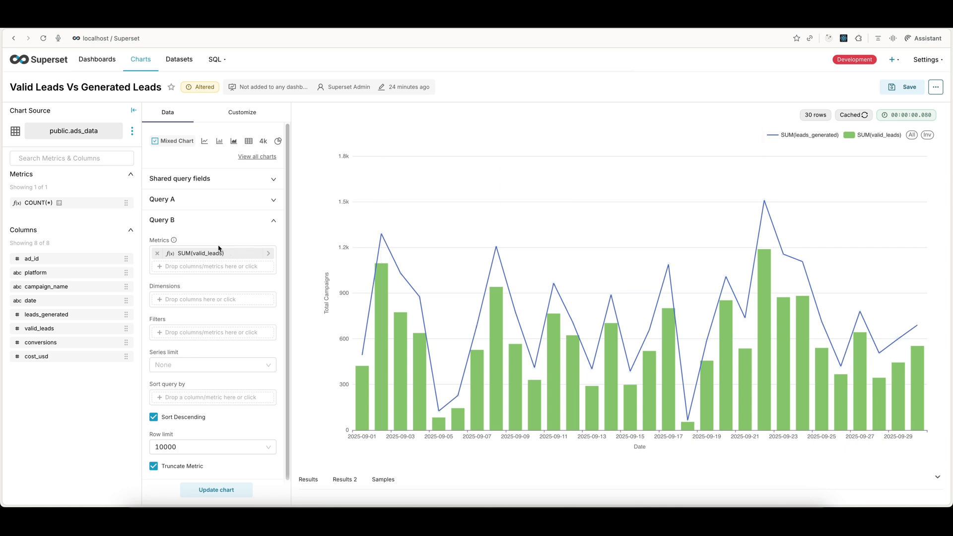
Step: Give the Query B metric SUM(valid_leads) the custom label "Valid Leads" and save it
click(272, 257)
click(355, 260)
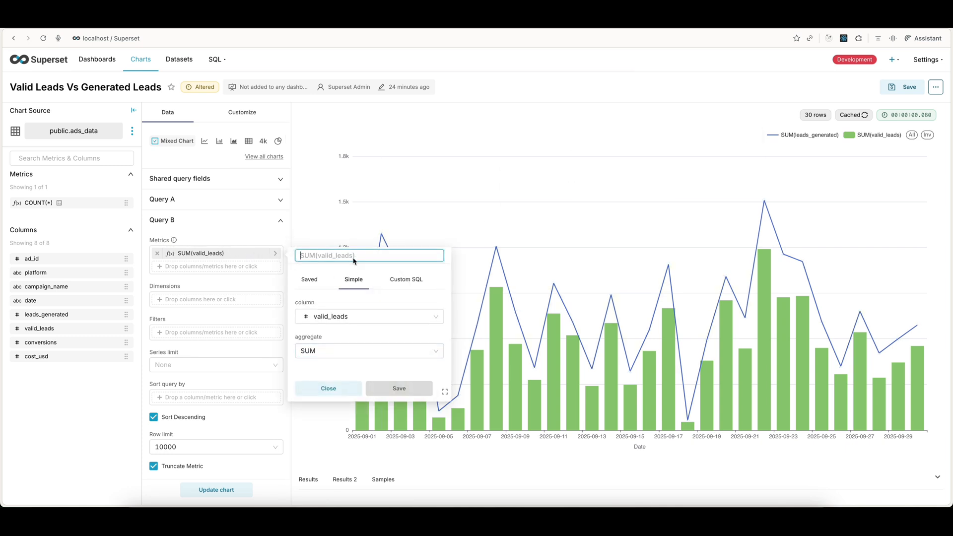
text(Valid Leads)
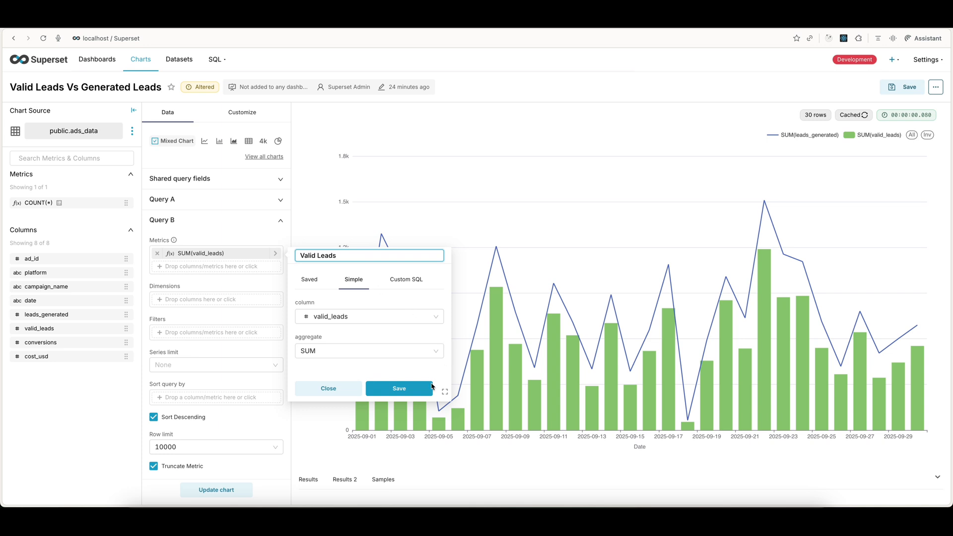
click(430, 388)
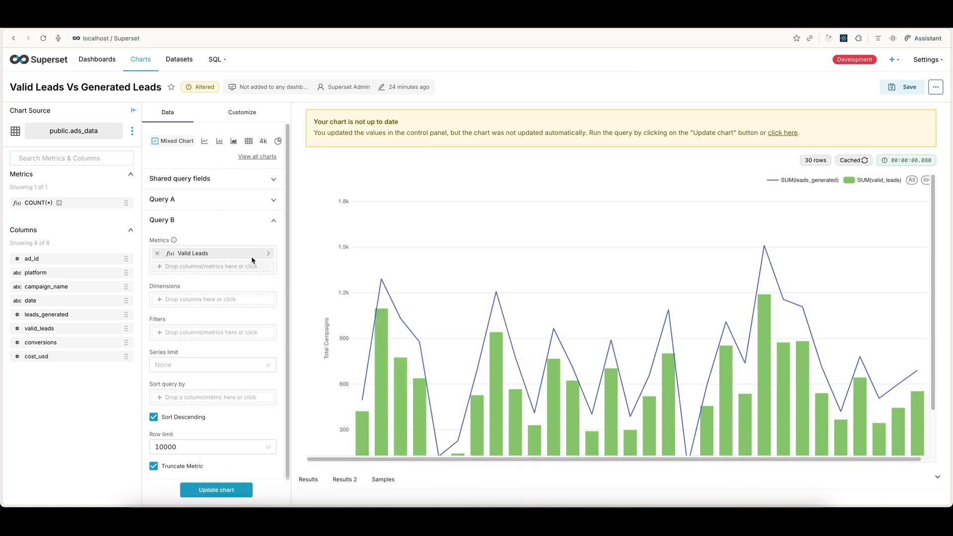
Step: Give the Query A metric SUM(leads_generated) the custom label "Generated Leads", save it and update the chart
click(224, 199)
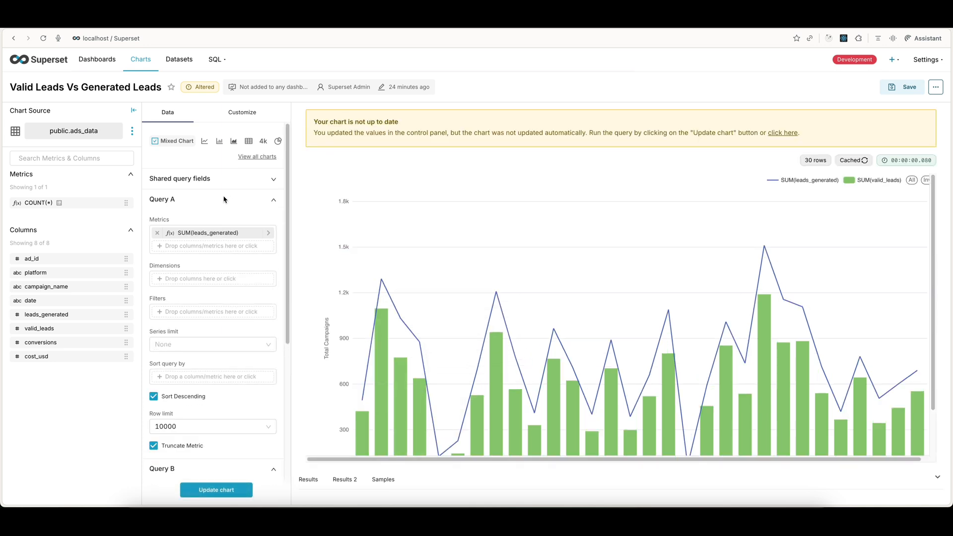
click(273, 238)
click(373, 236)
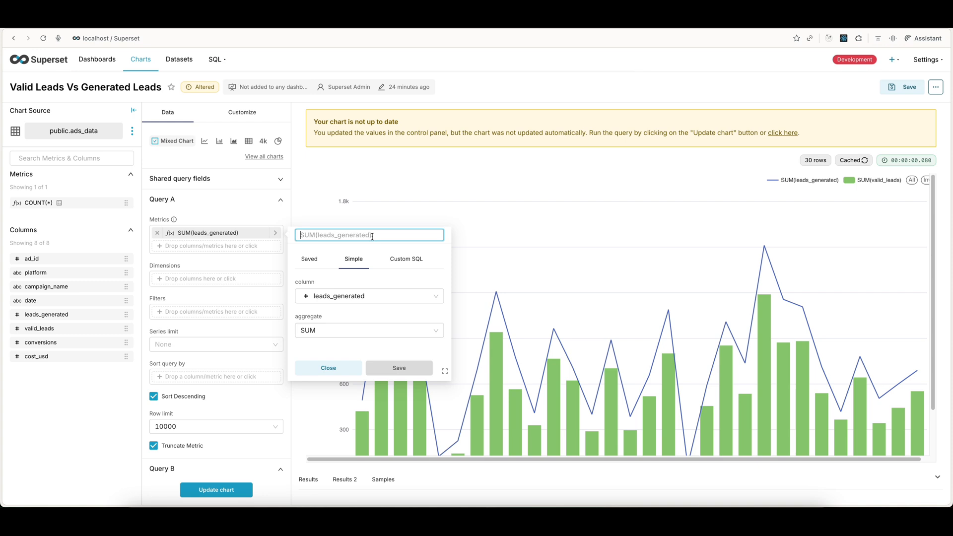
text(G)
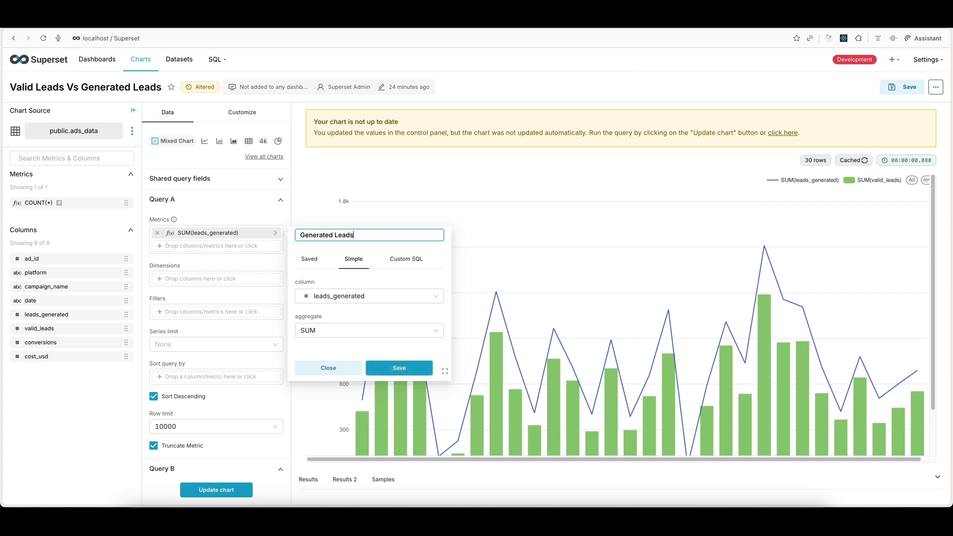
text(enerated Leads)
click(399, 368)
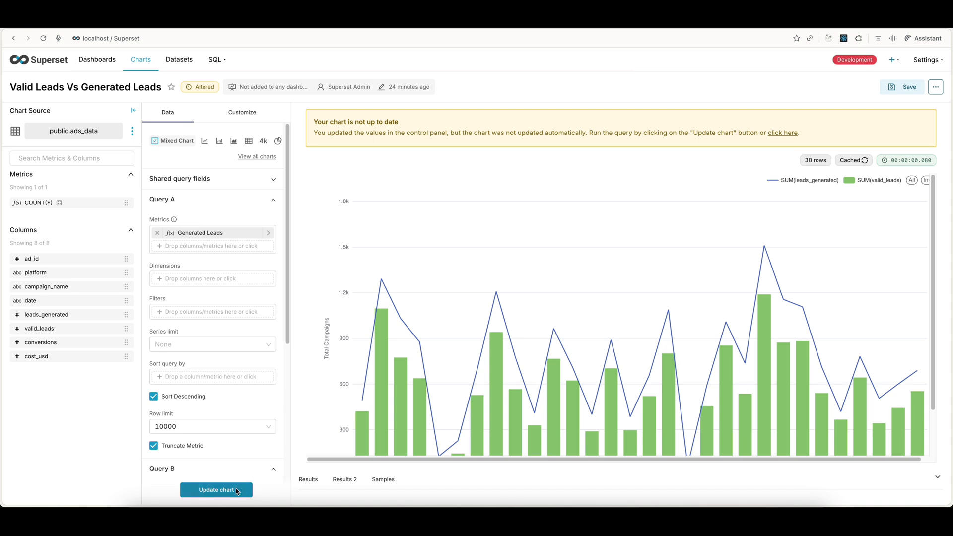
click(217, 490)
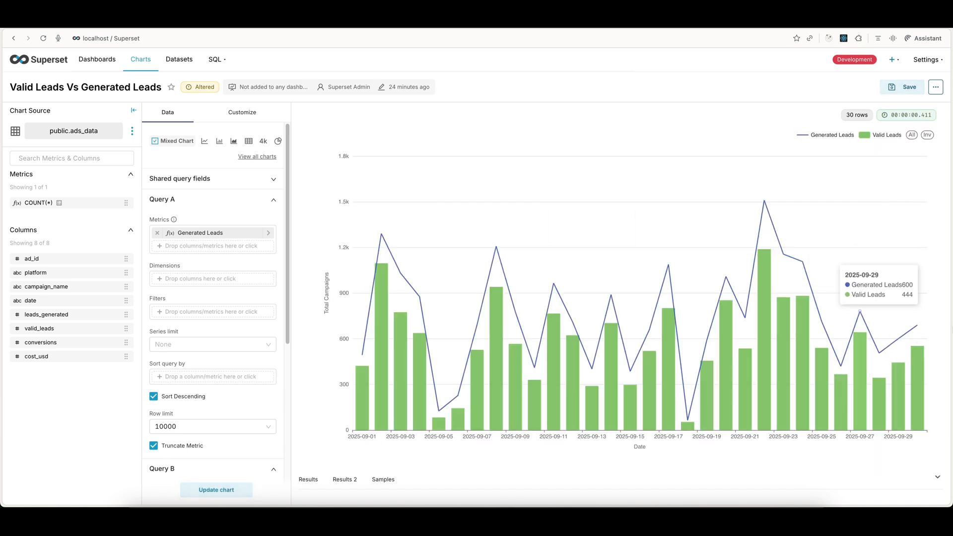